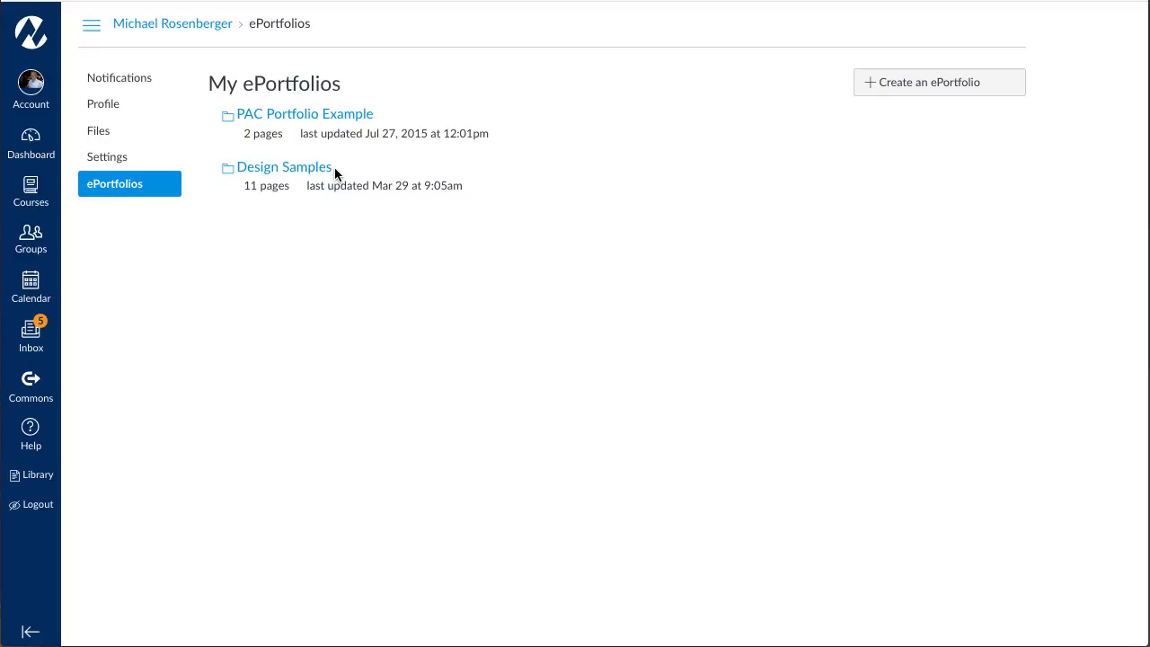
- Create a new ePortfolio named "ePortfolio" without making it public
click(922, 88)
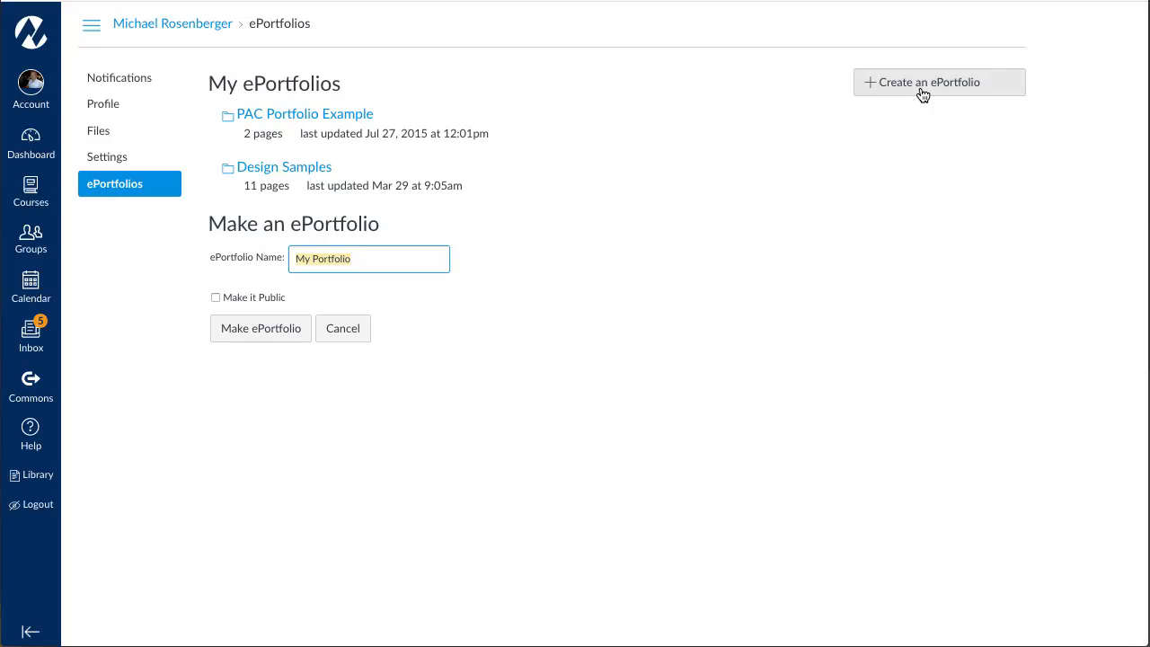
text(ePortfoli)
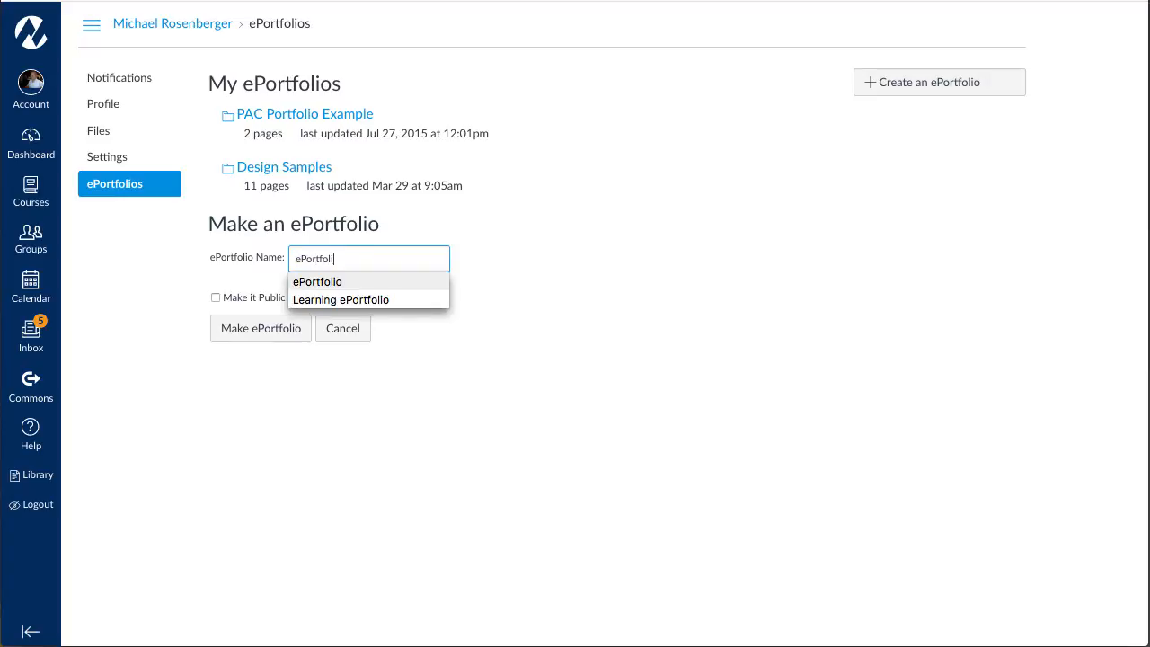
text(o)
click(534, 291)
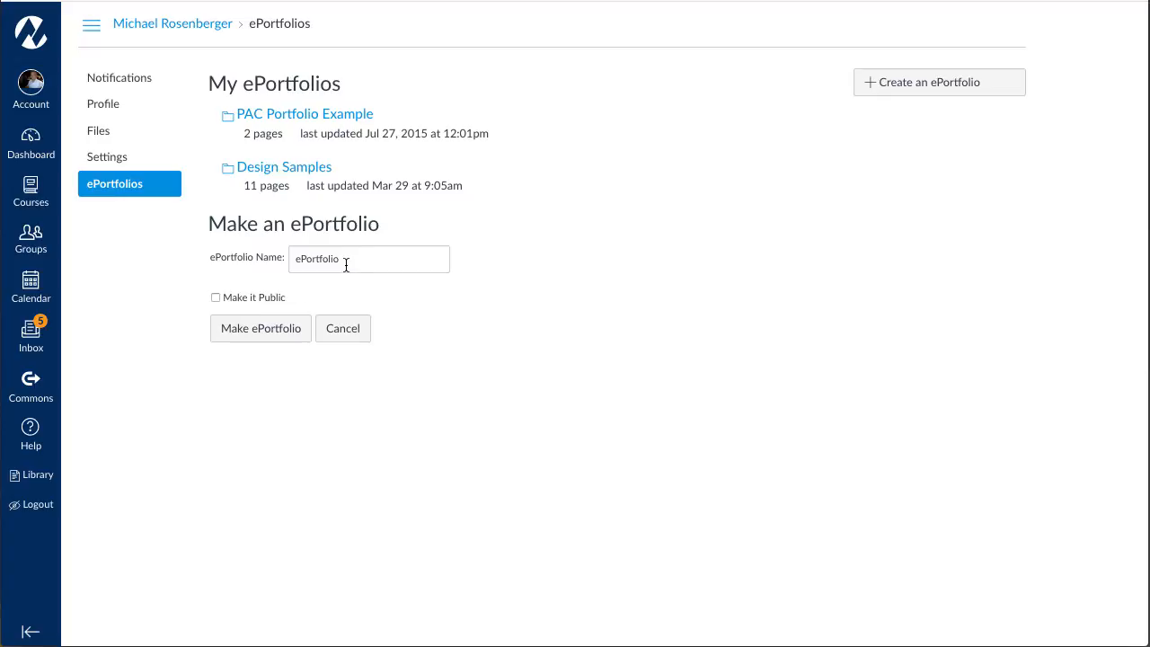
click(270, 330)
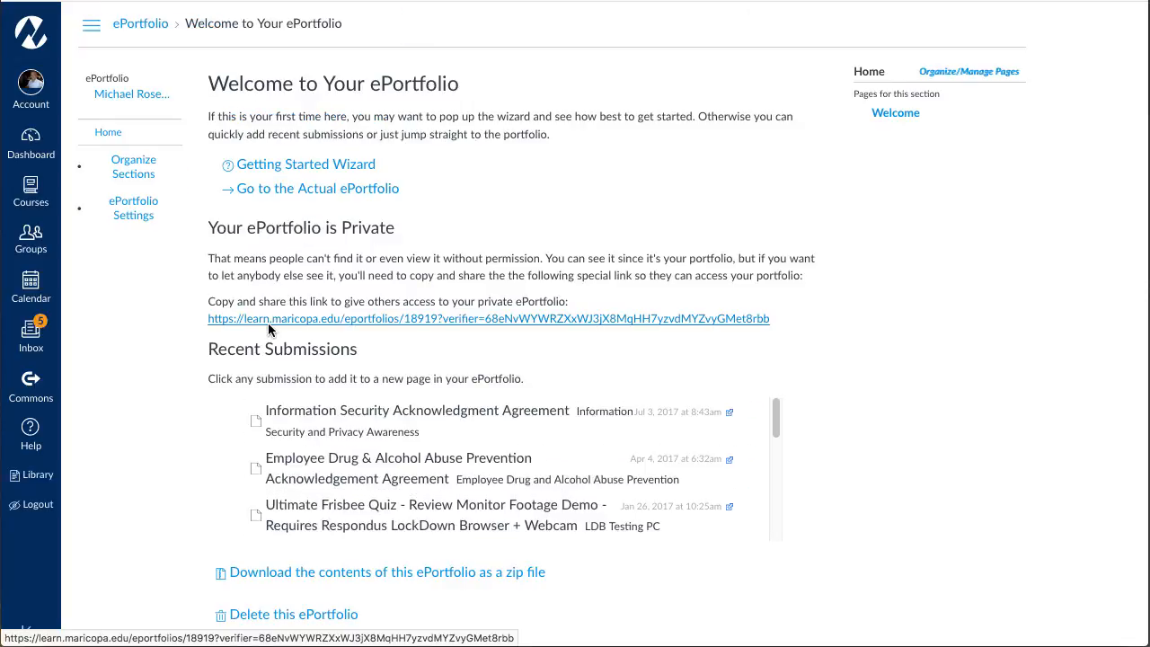
- Review the Getting Started Wizard's Introduction and Section Pages topics with their on-page highlights, and close the wizard
click(329, 167)
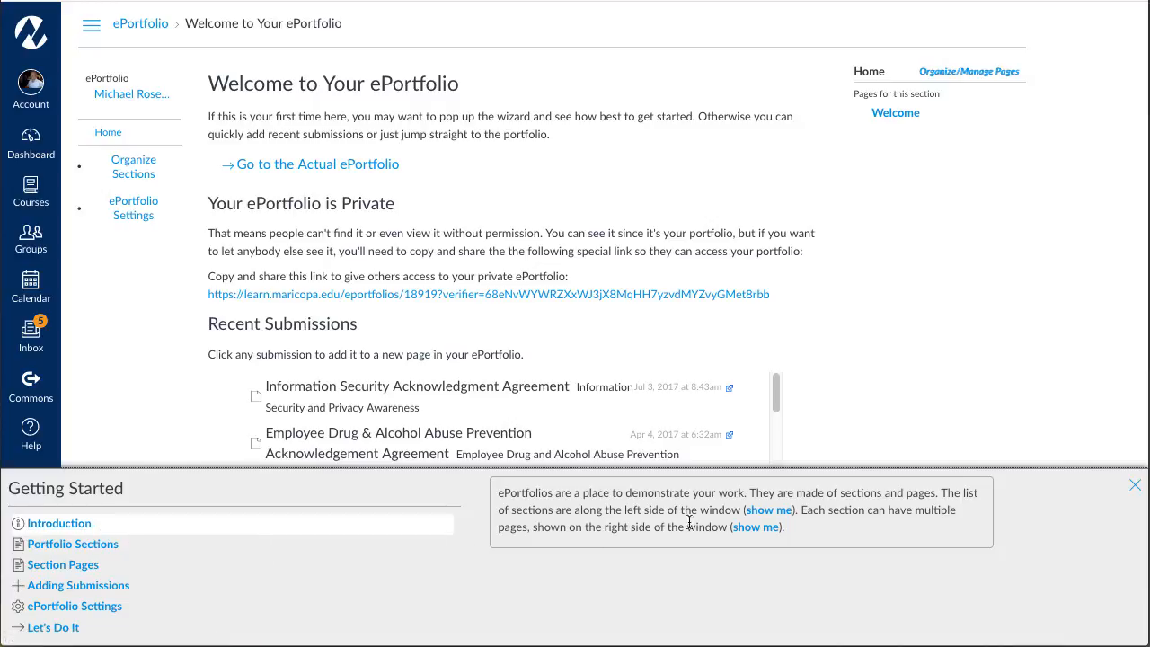
click(772, 514)
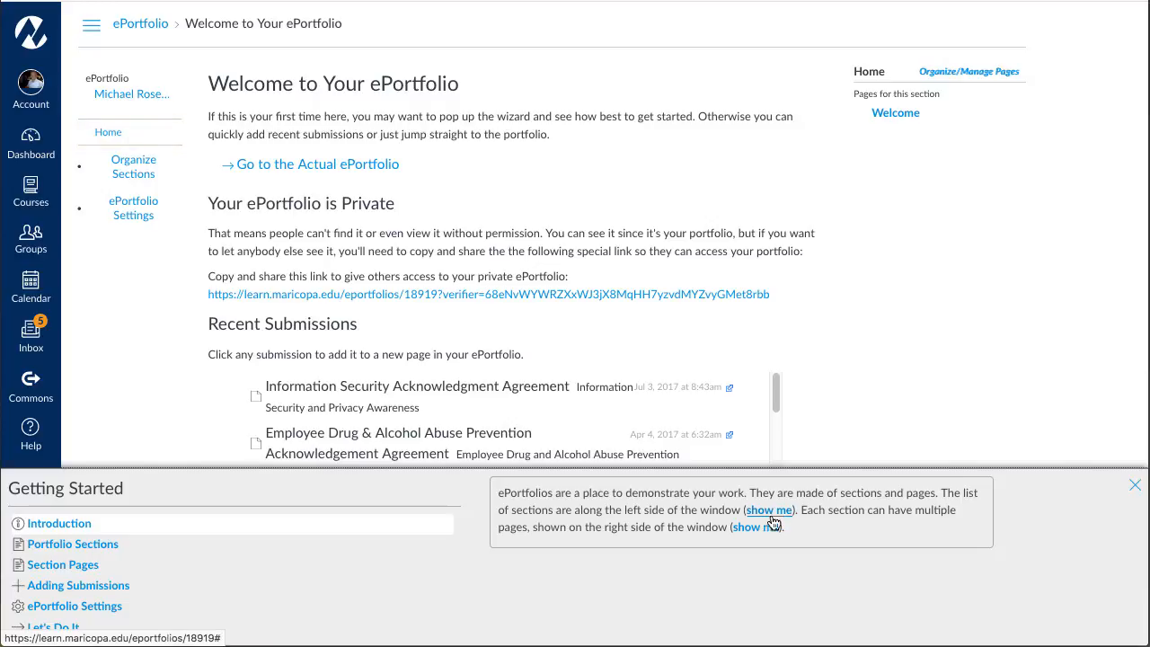
click(759, 527)
click(778, 514)
click(76, 566)
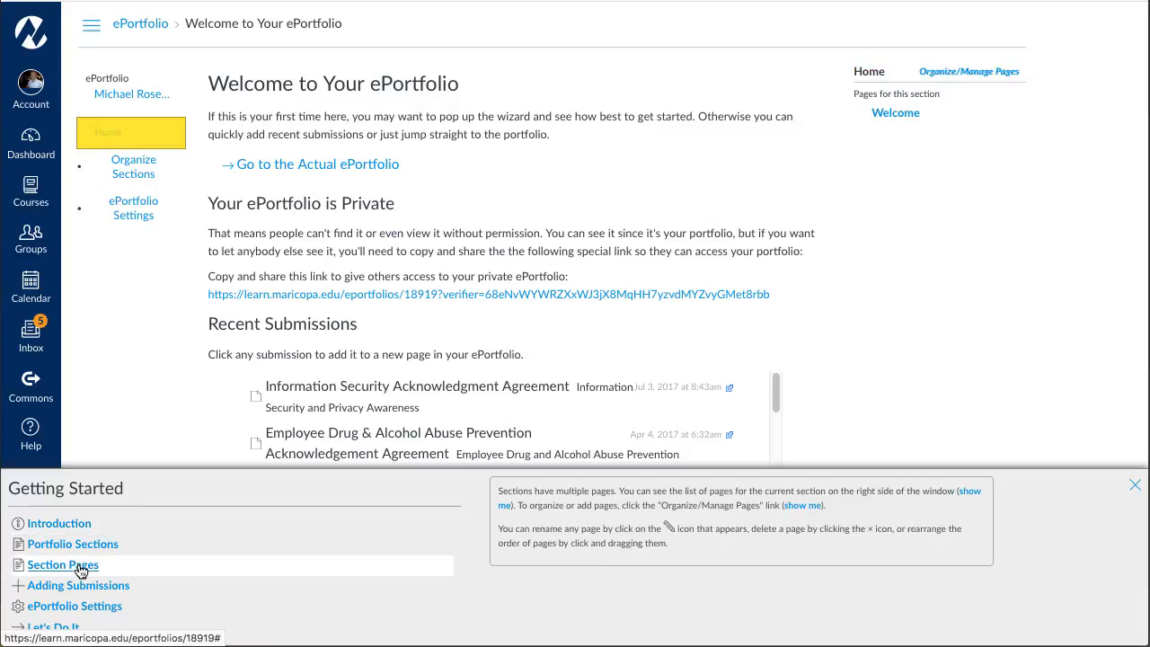
click(800, 506)
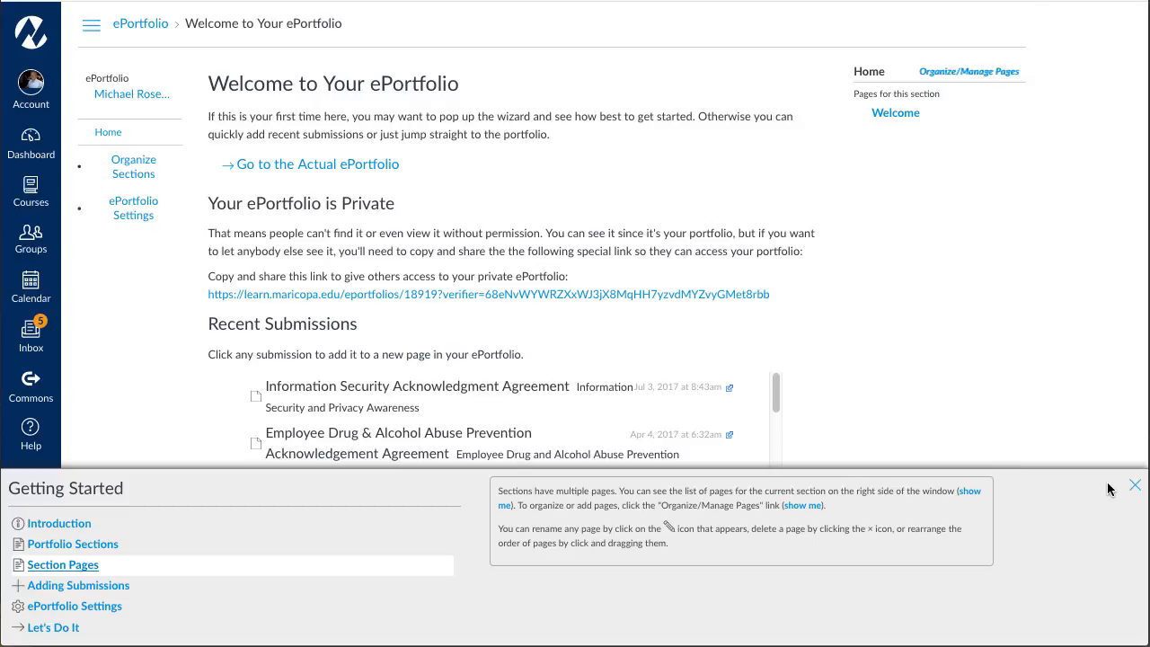
click(1135, 487)
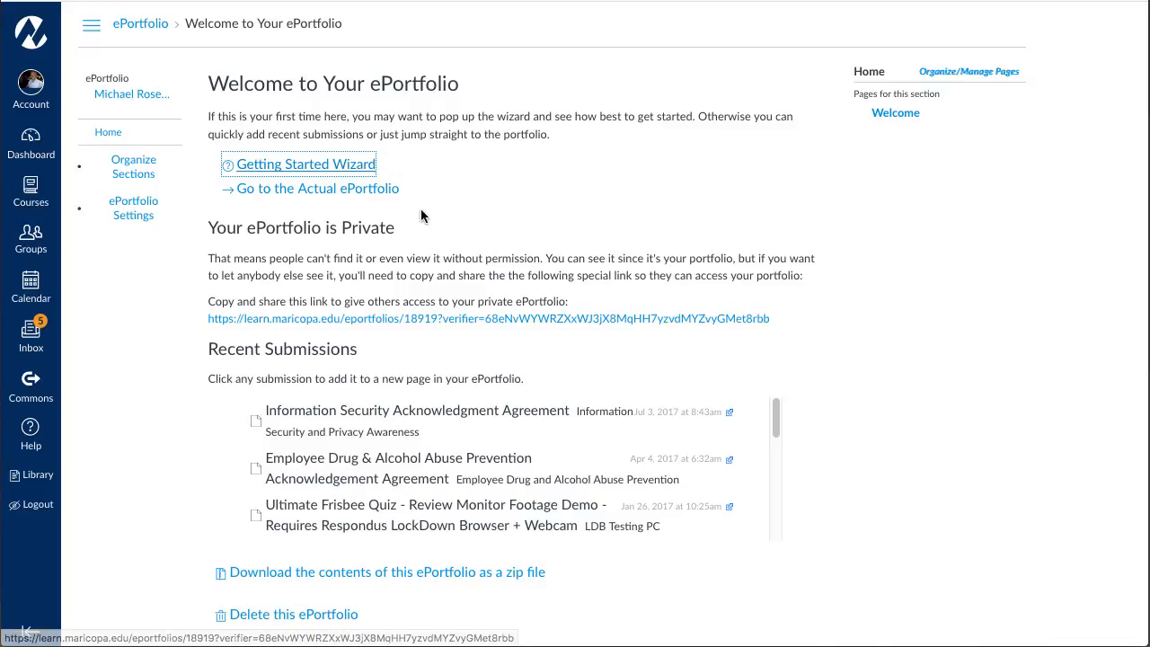
- Open the actual ePortfolio's Welcome page from the portfolio dashboard
click(376, 193)
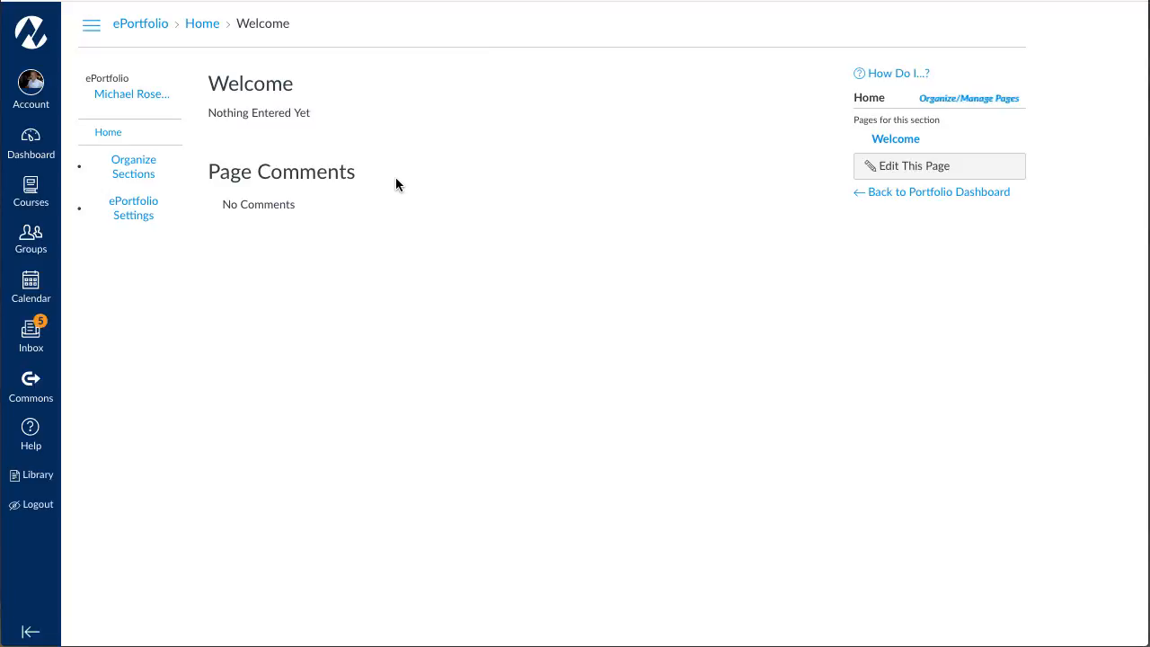
click(148, 28)
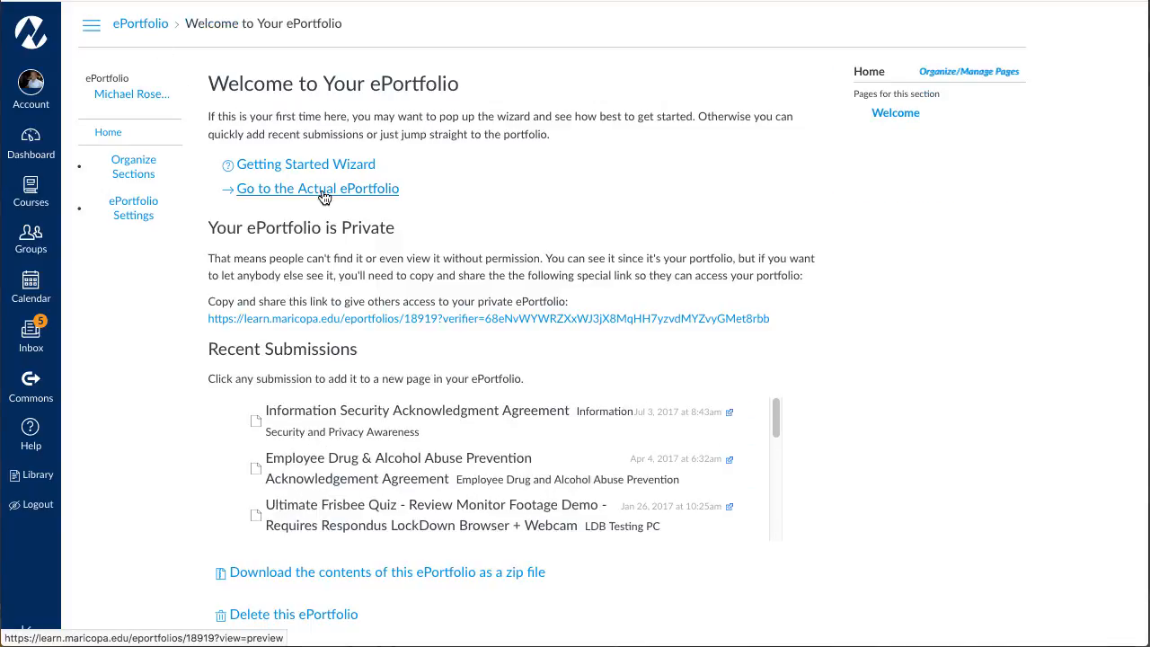
click(323, 190)
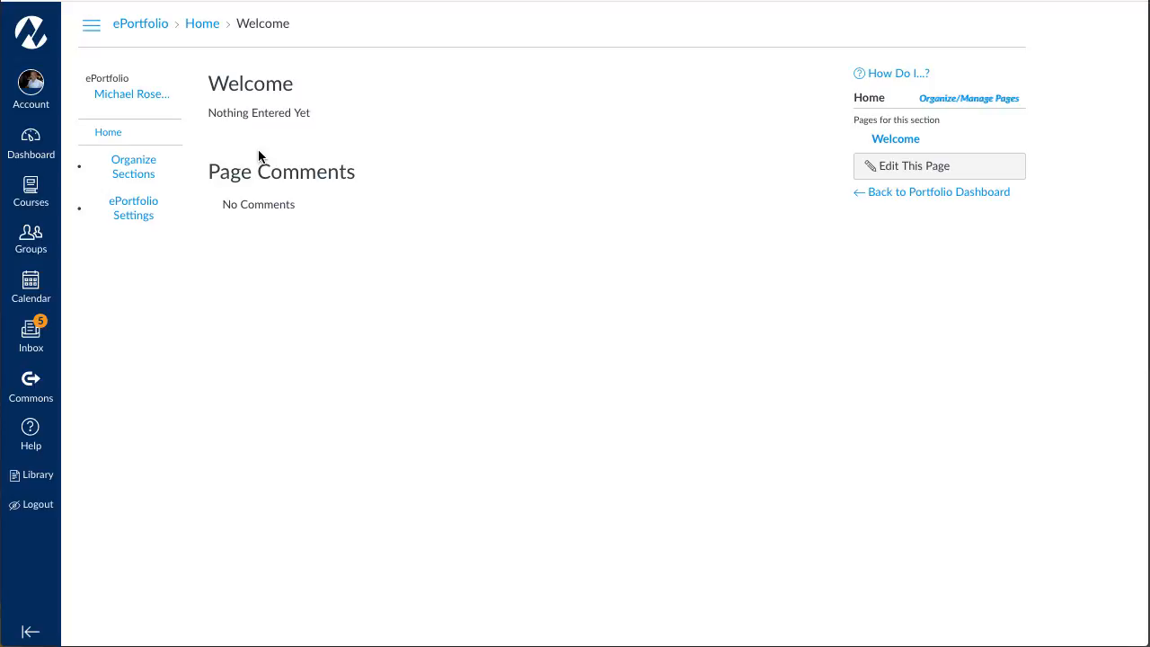
- Start organizing the portfolio's sections and add a section named "About Me"
click(145, 168)
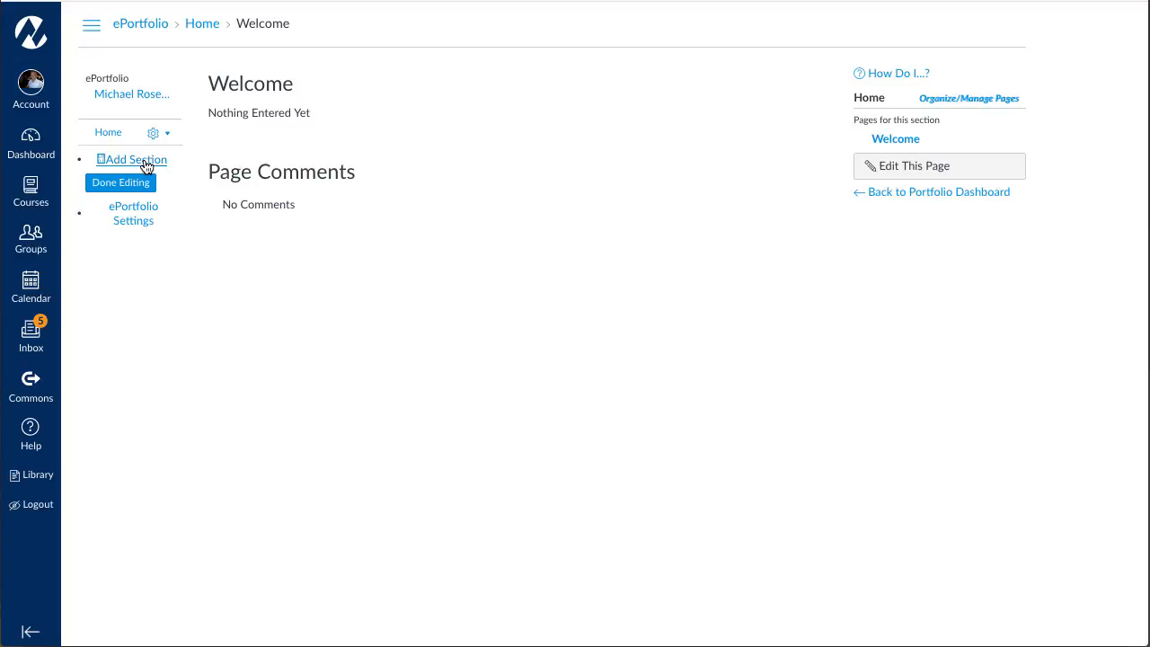
click(147, 167)
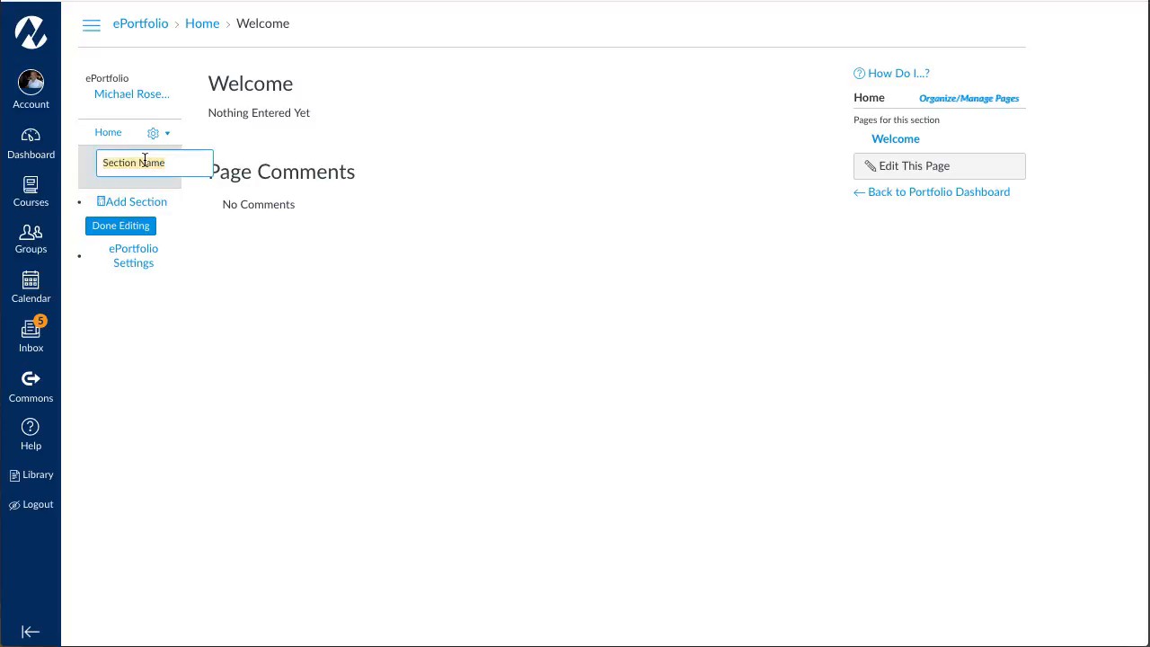
key(BackSpace)
text(About Me)
key(Return)
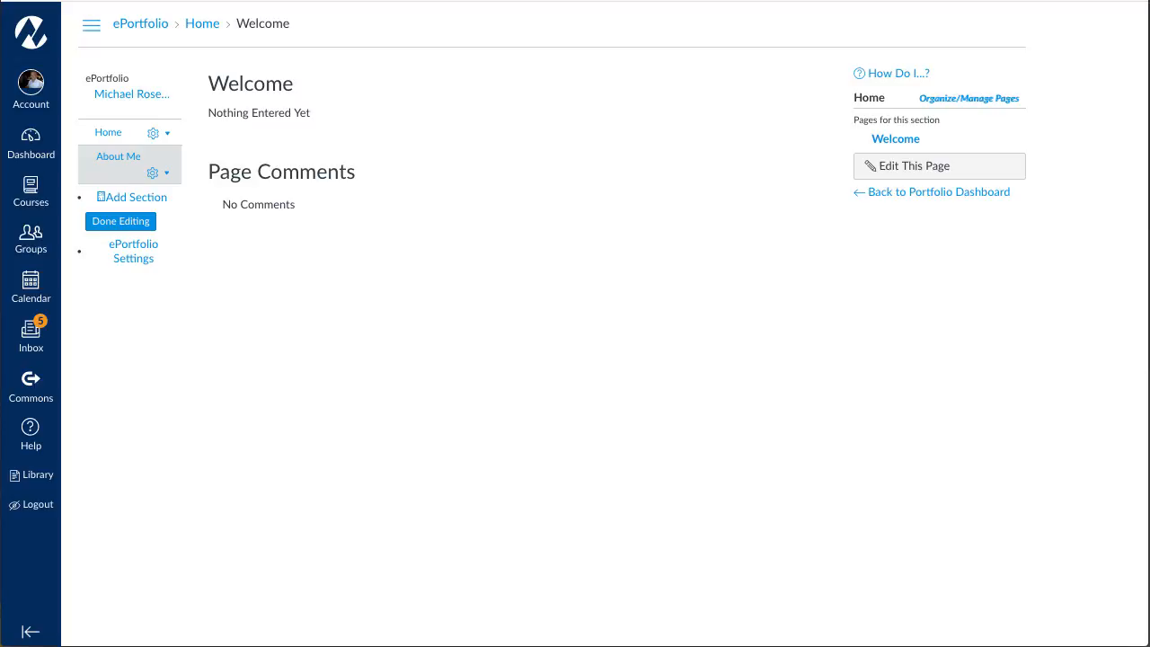
- Add two more sections named "Relfections" and "Learning Goals"
click(139, 197)
text(Re)
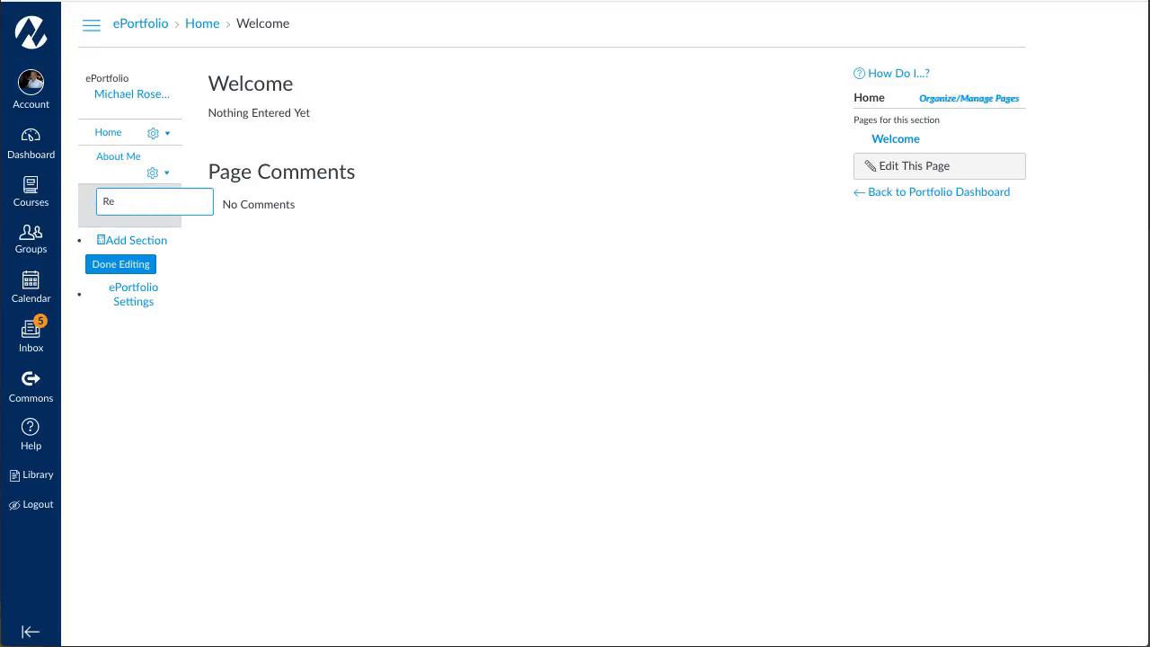
text(lfections)
key(Return)
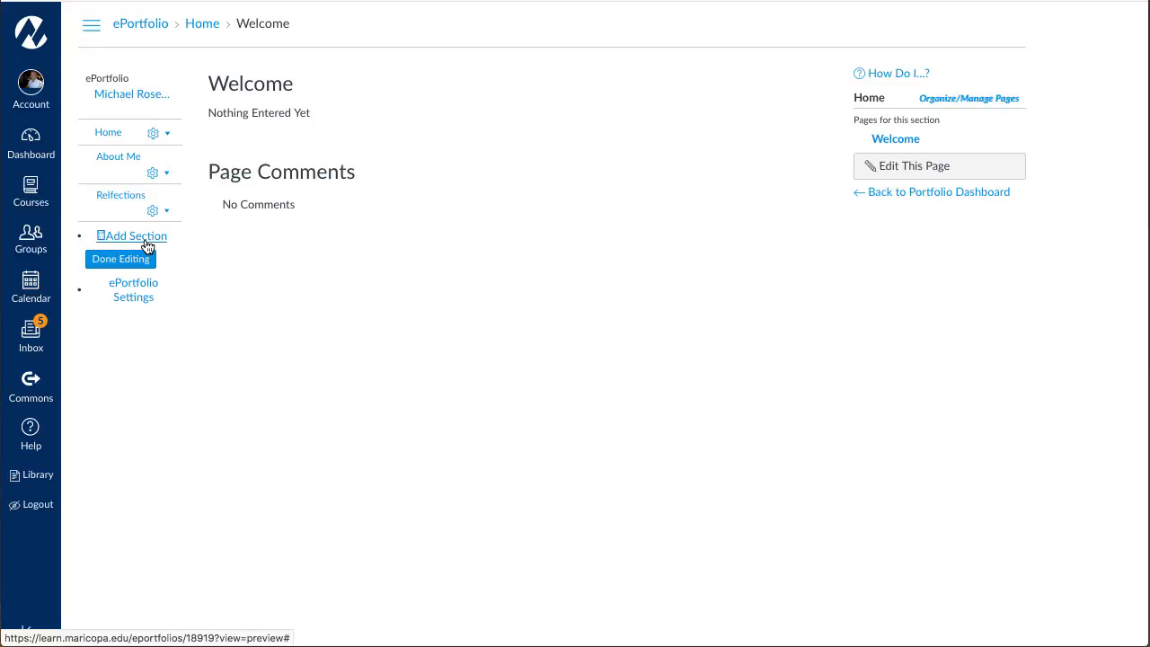
click(115, 236)
text(Learning Goals)
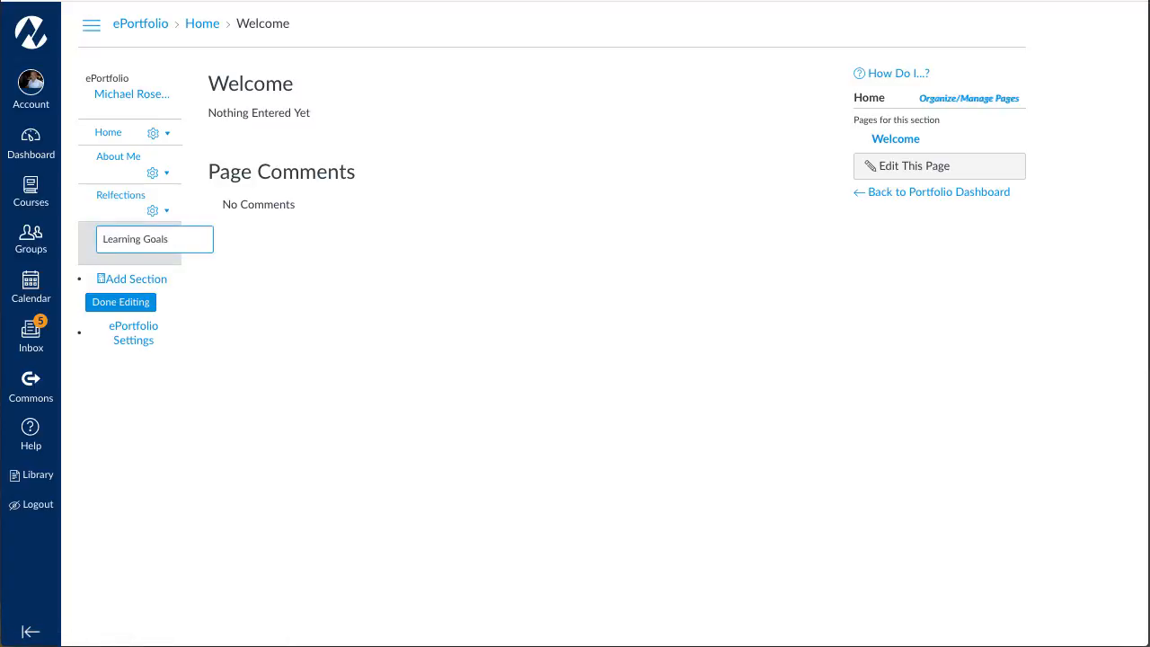
key(Return)
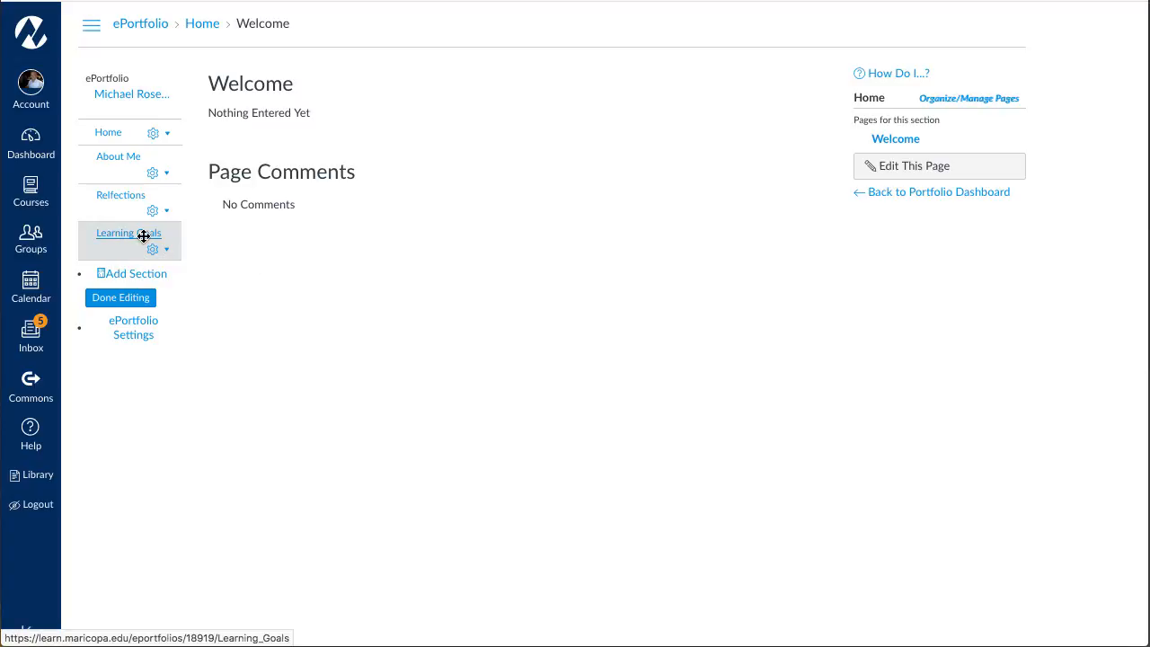
- Reorder the sections to About Me, Learning Goals, Relfections, and finish editing the section list
drag(121, 230, 120, 148)
drag(120, 198, 116, 153)
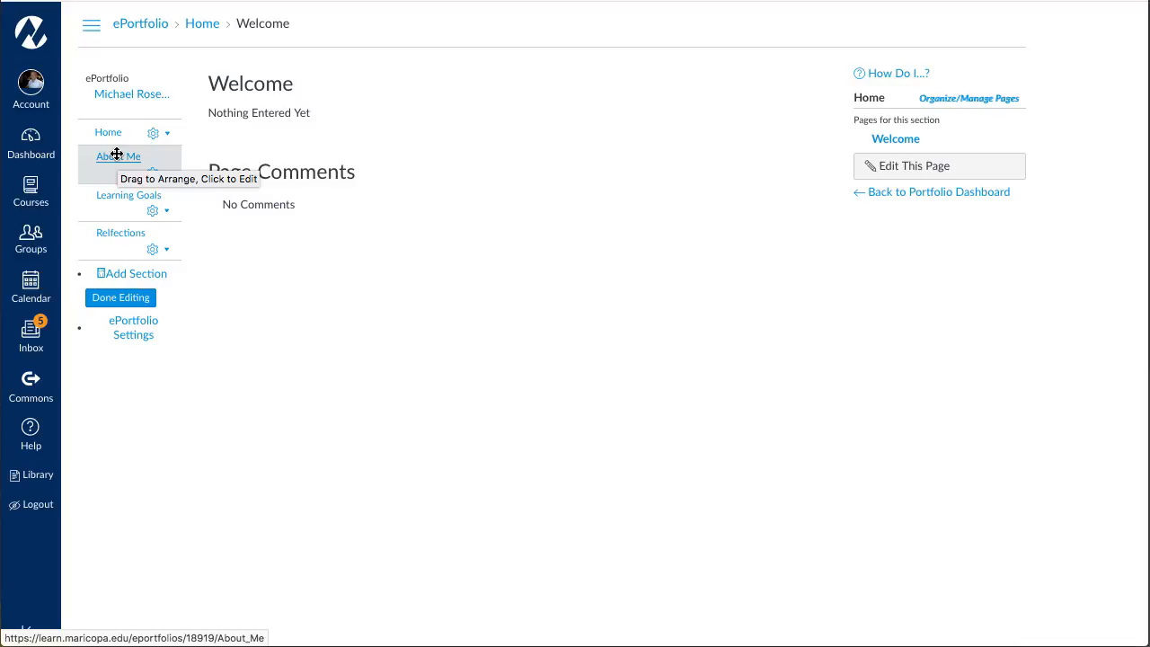
click(169, 175)
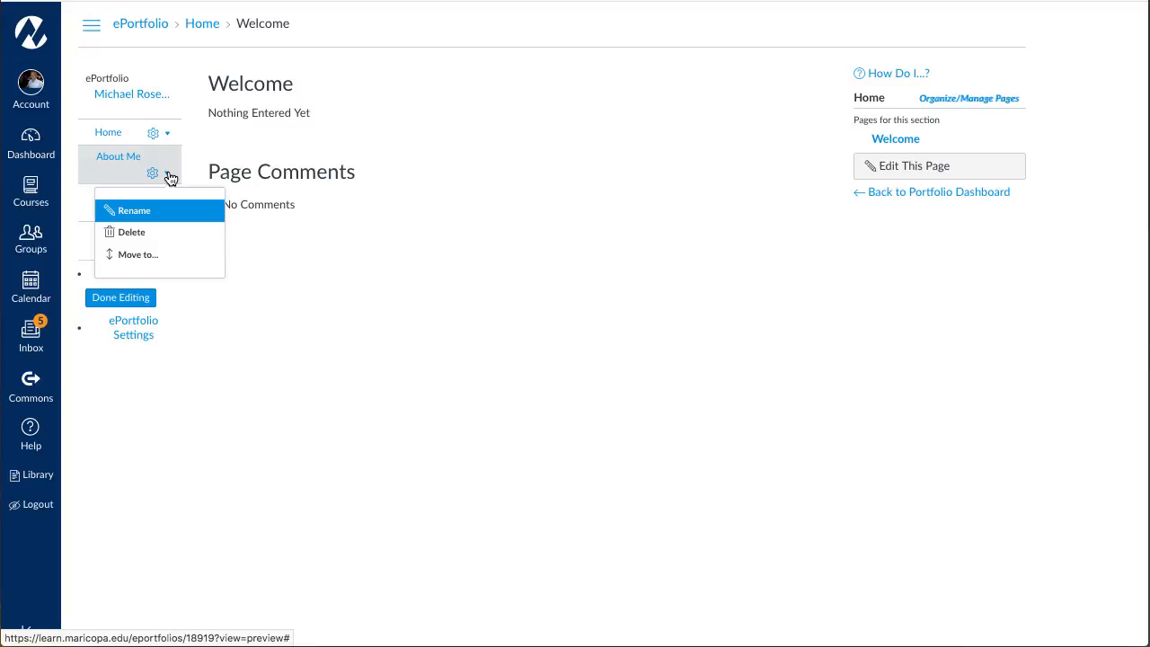
click(170, 177)
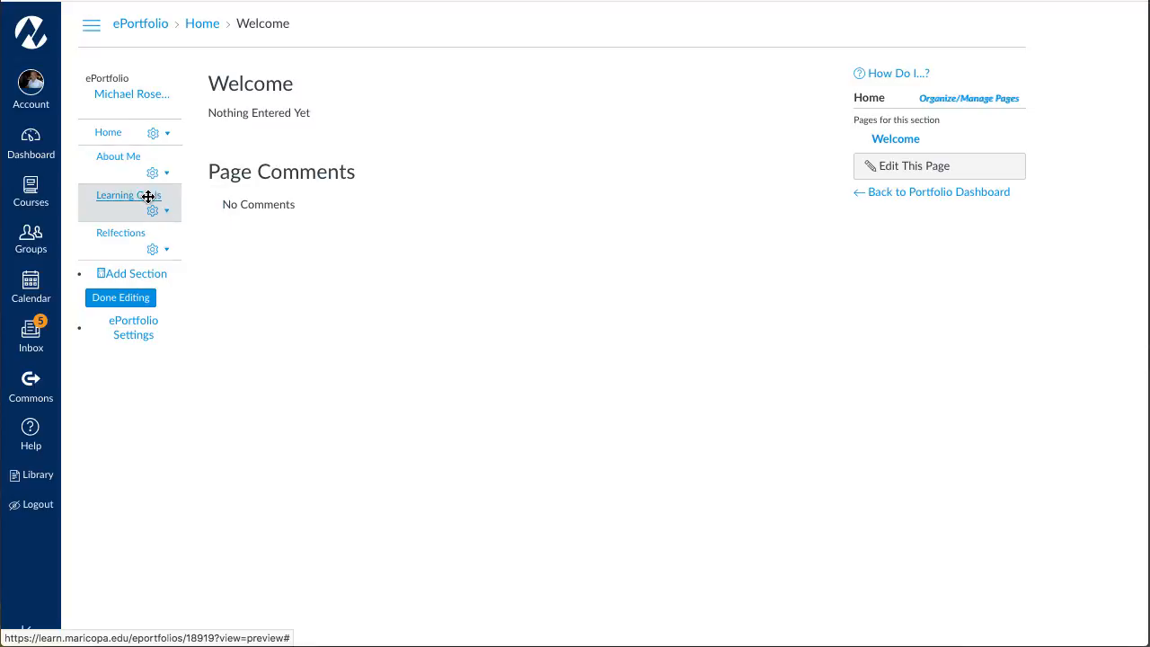
click(132, 300)
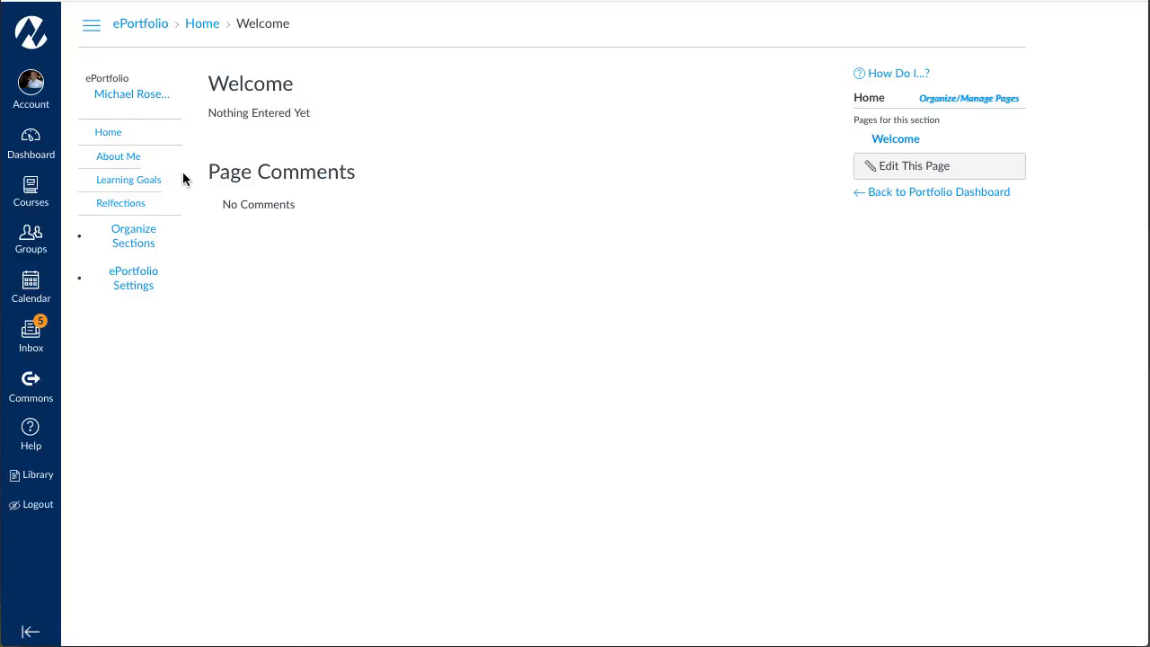
- View the pages of the About Me and Learning Goals sections, and return to About Me
click(129, 158)
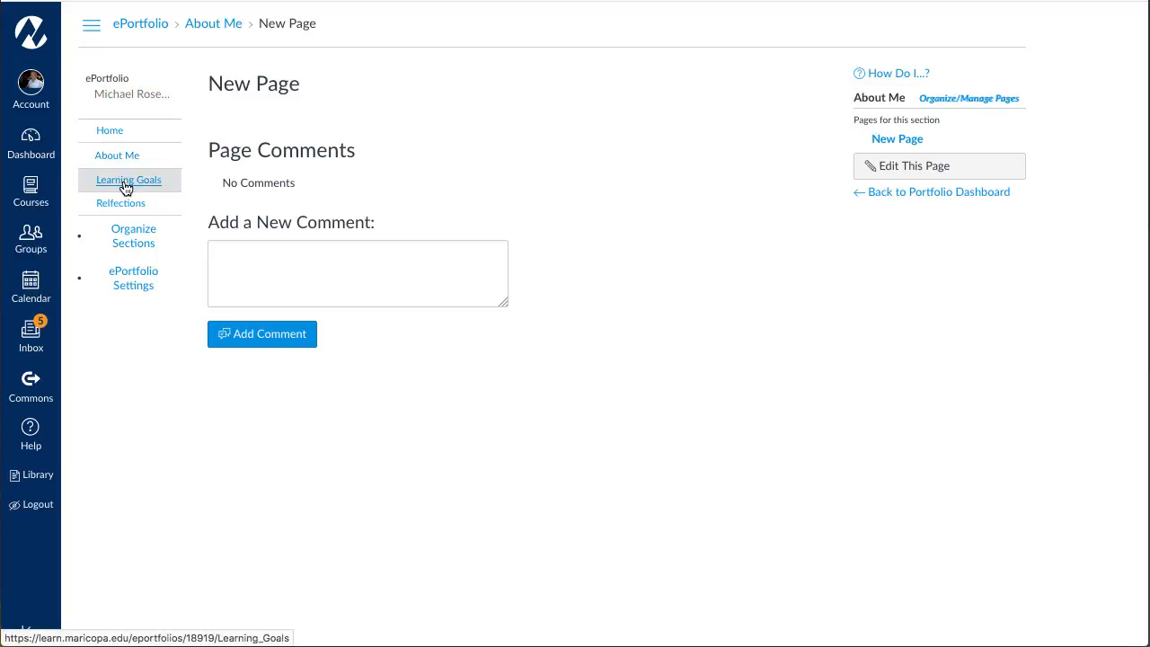
click(125, 182)
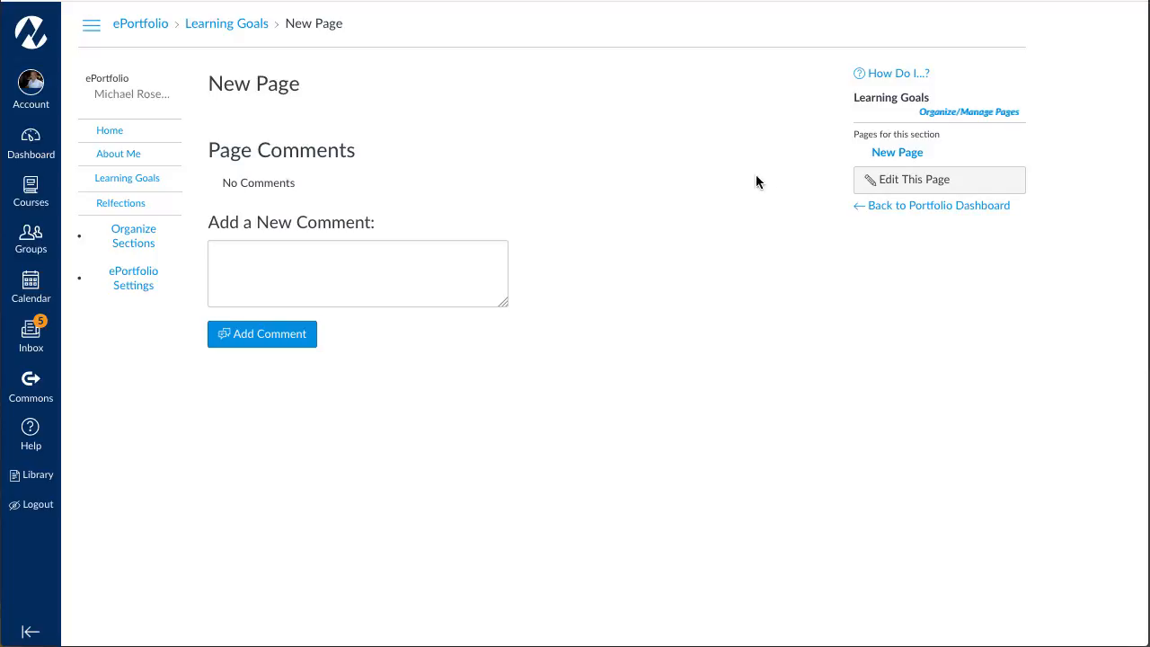
click(126, 158)
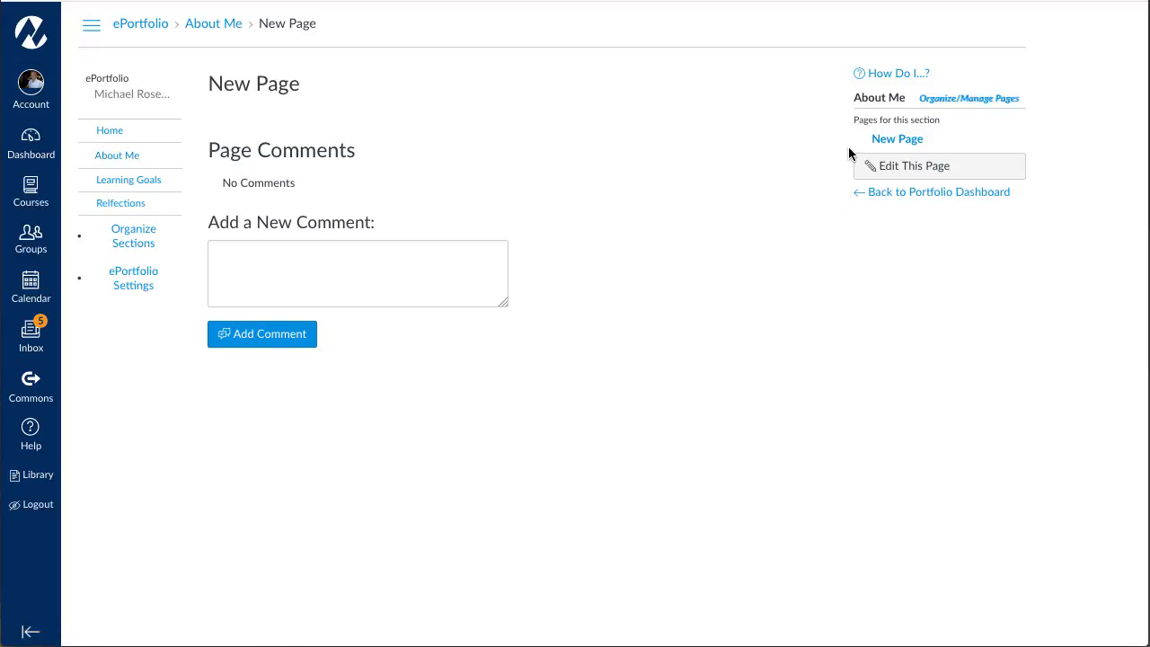
- Start managing the About Me section's pages and add a page named "Biography"
click(995, 99)
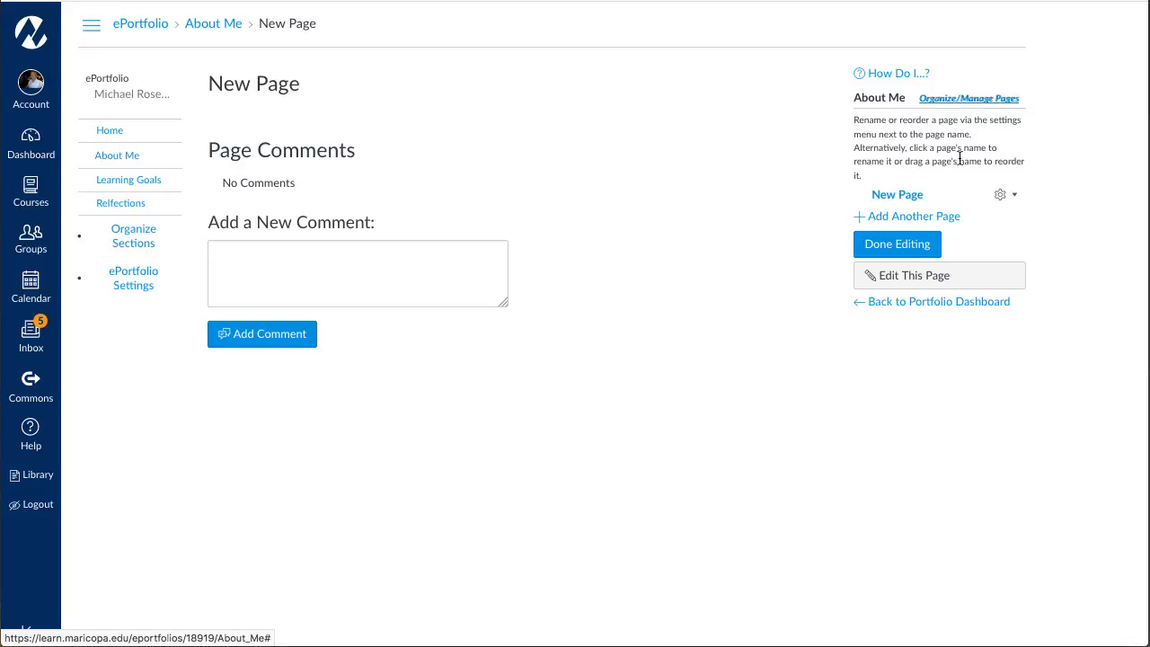
click(907, 217)
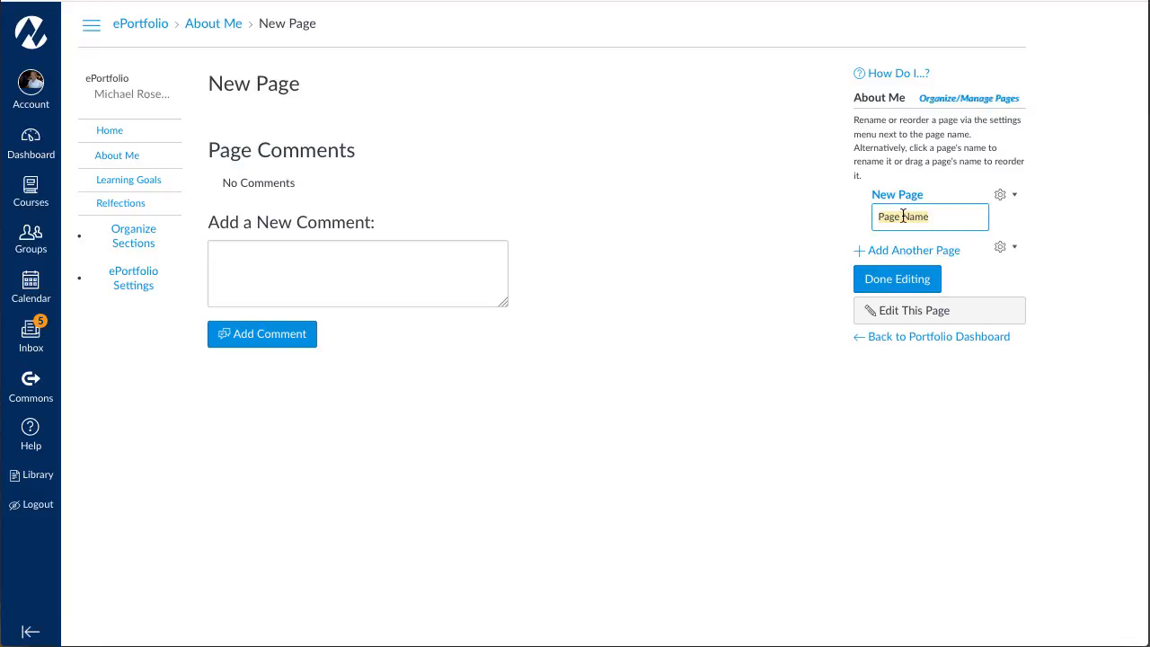
key(BackSpace)
text(Biography)
key(Return)
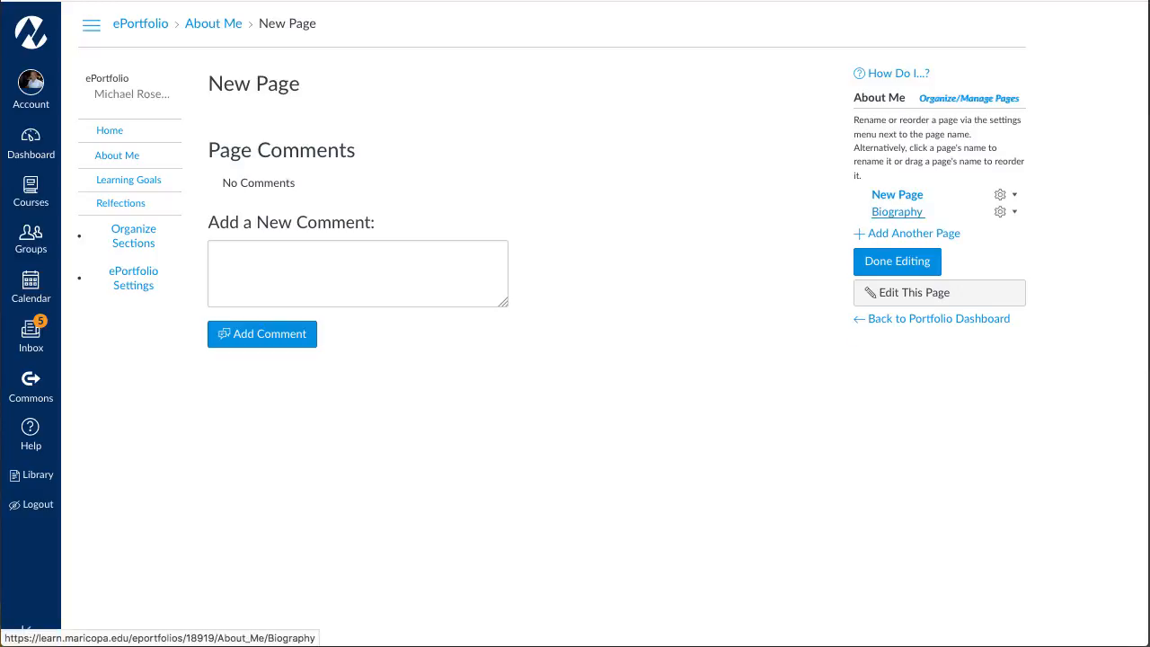
- Add a page named "interests" to the About Me section and place it first in the page order
click(901, 232)
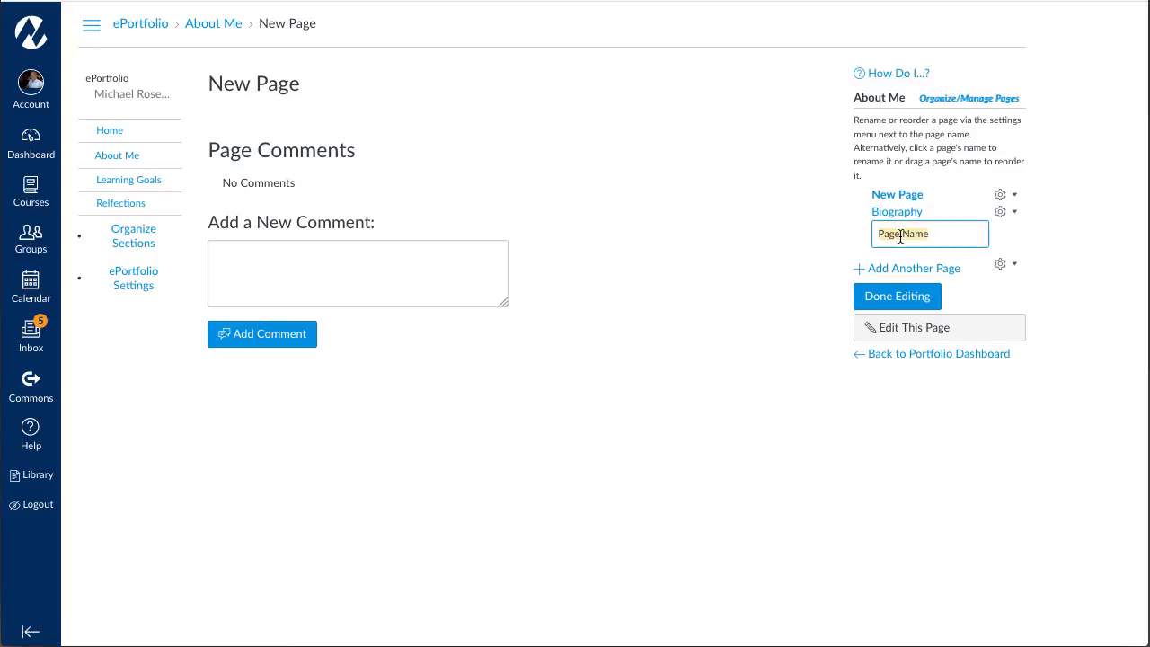
text(interests)
key(Return)
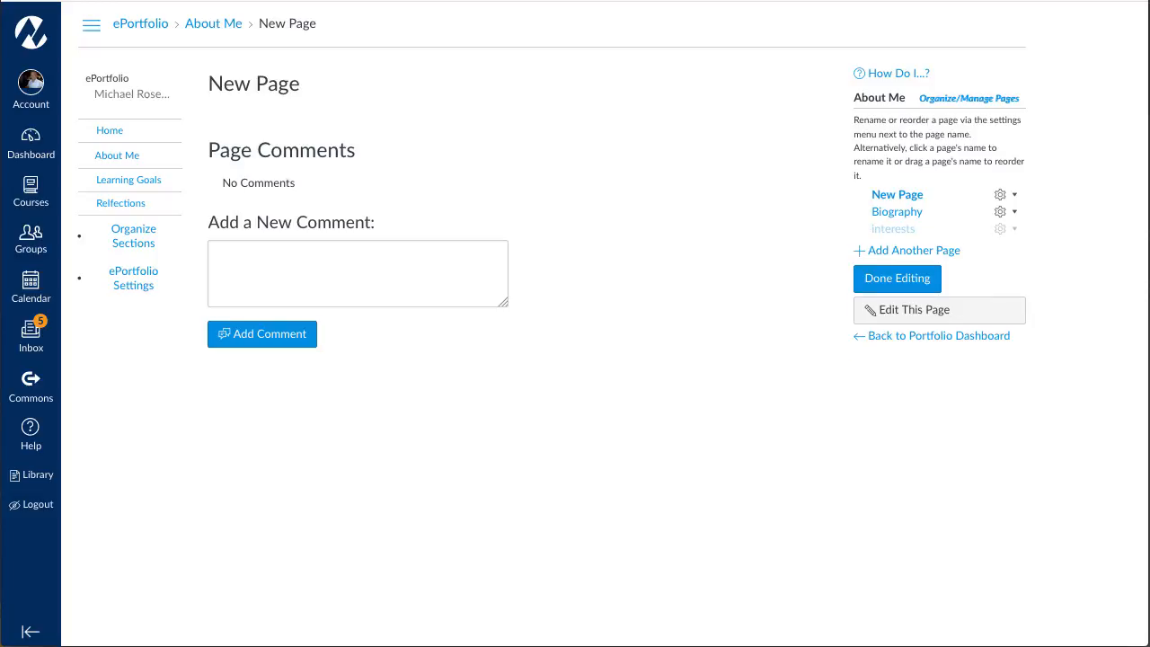
drag(905, 232, 898, 191)
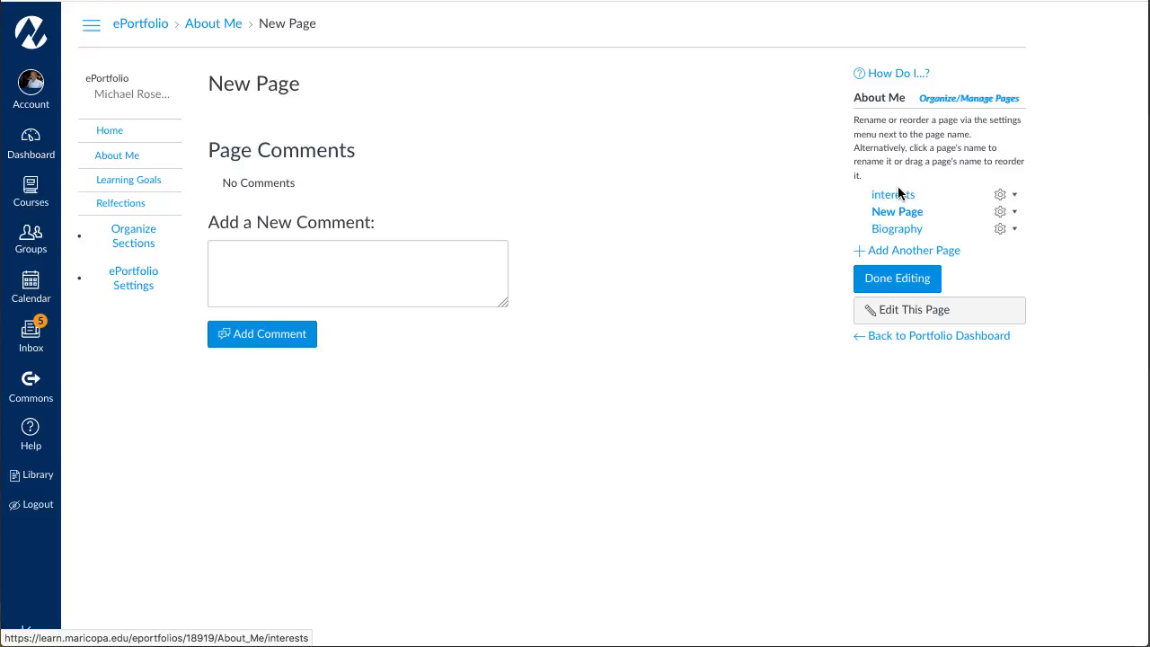
click(1012, 195)
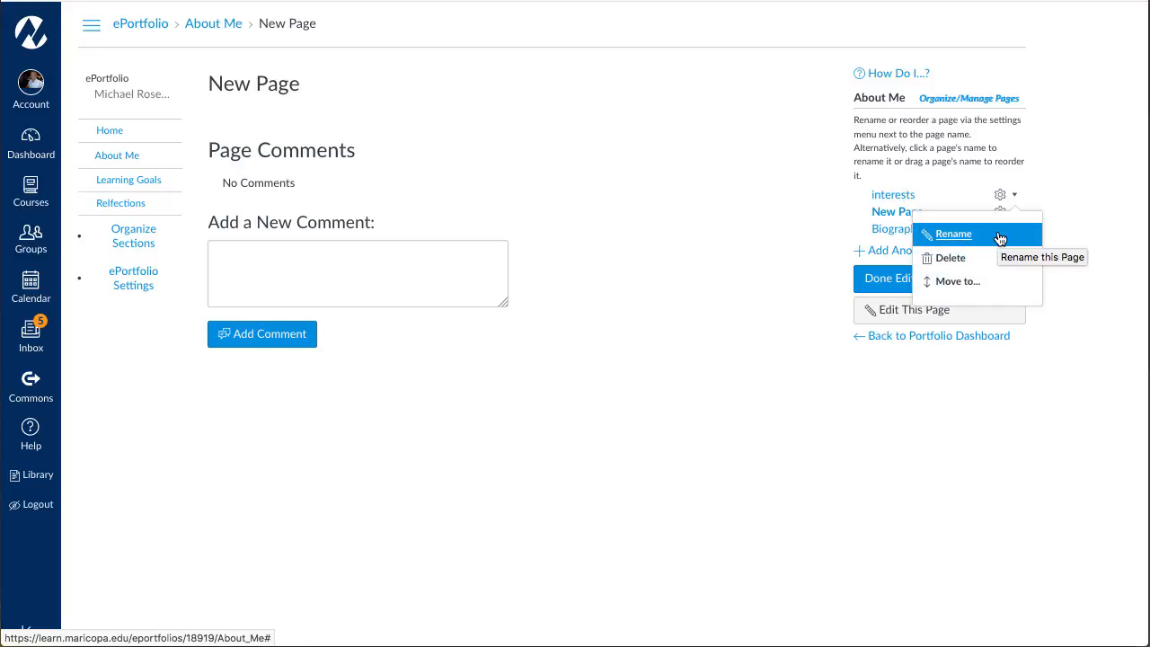
click(964, 288)
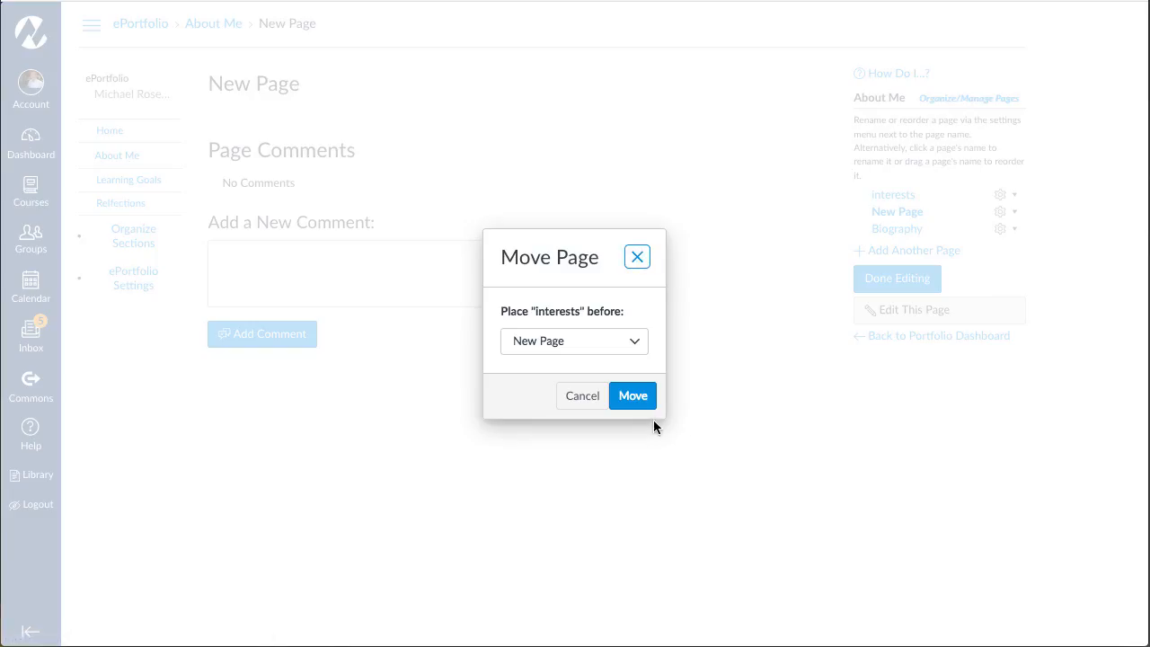
click(570, 399)
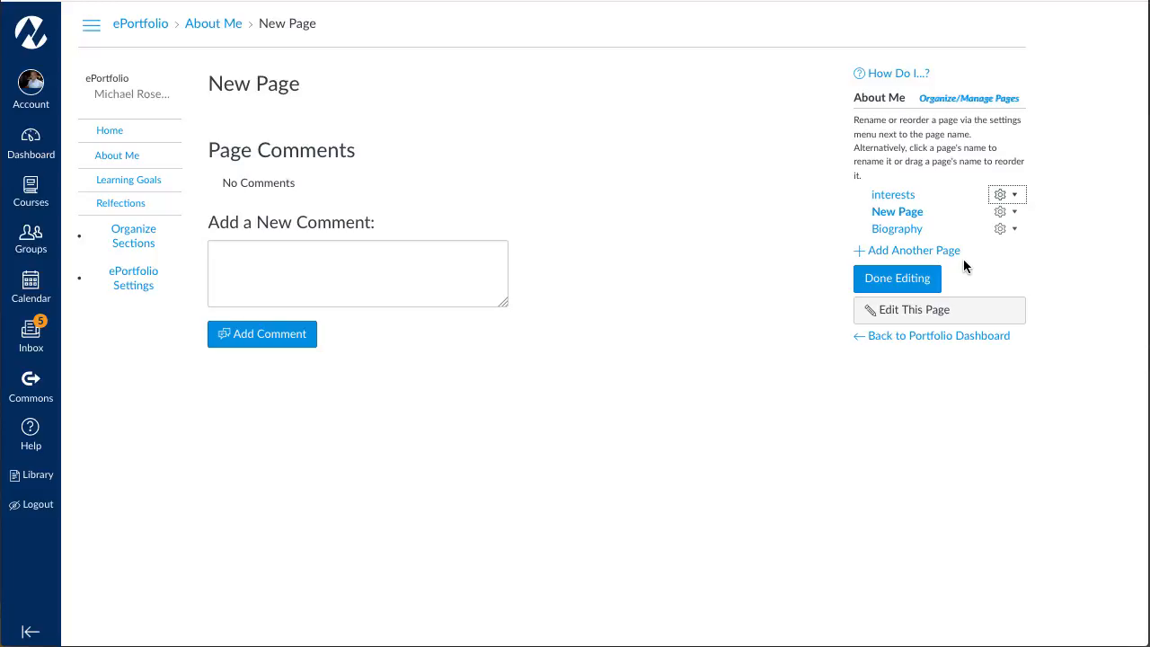
- Finish editing the page list, return to About Me, and delete the page named "New Page" from that section
click(907, 278)
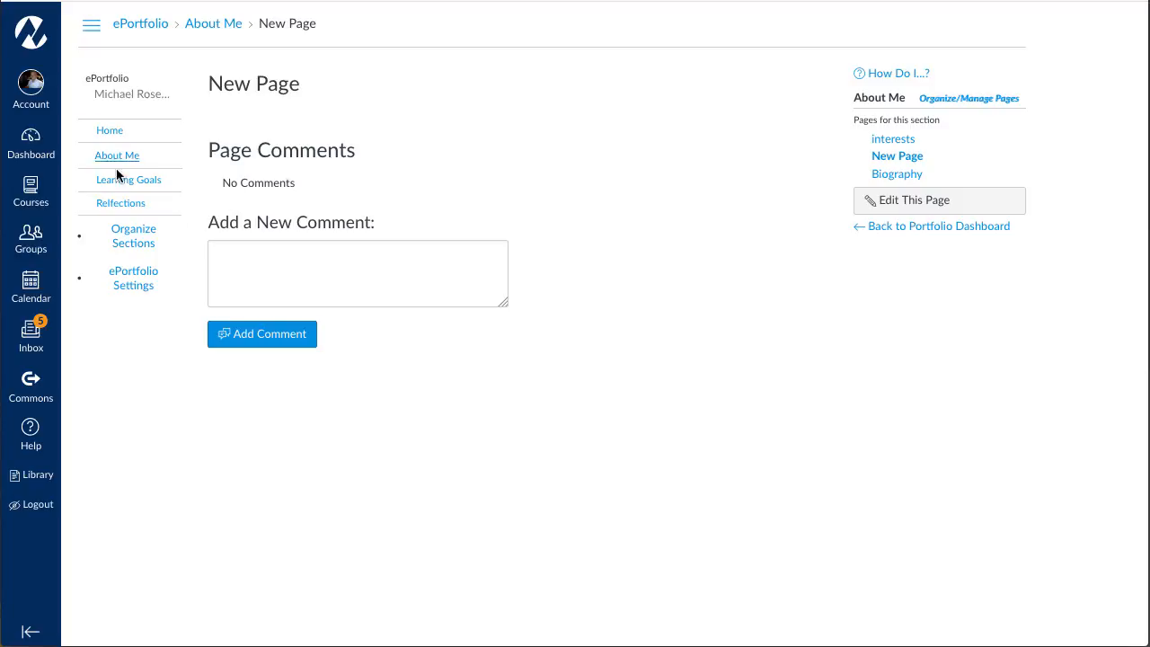
click(115, 202)
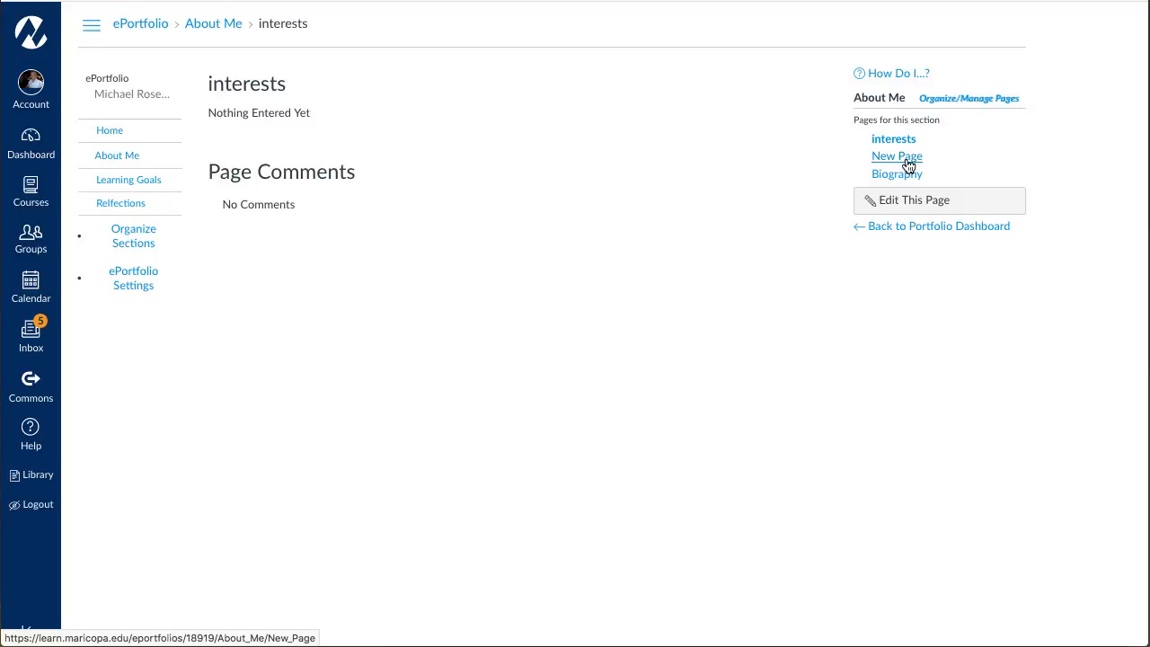
click(997, 100)
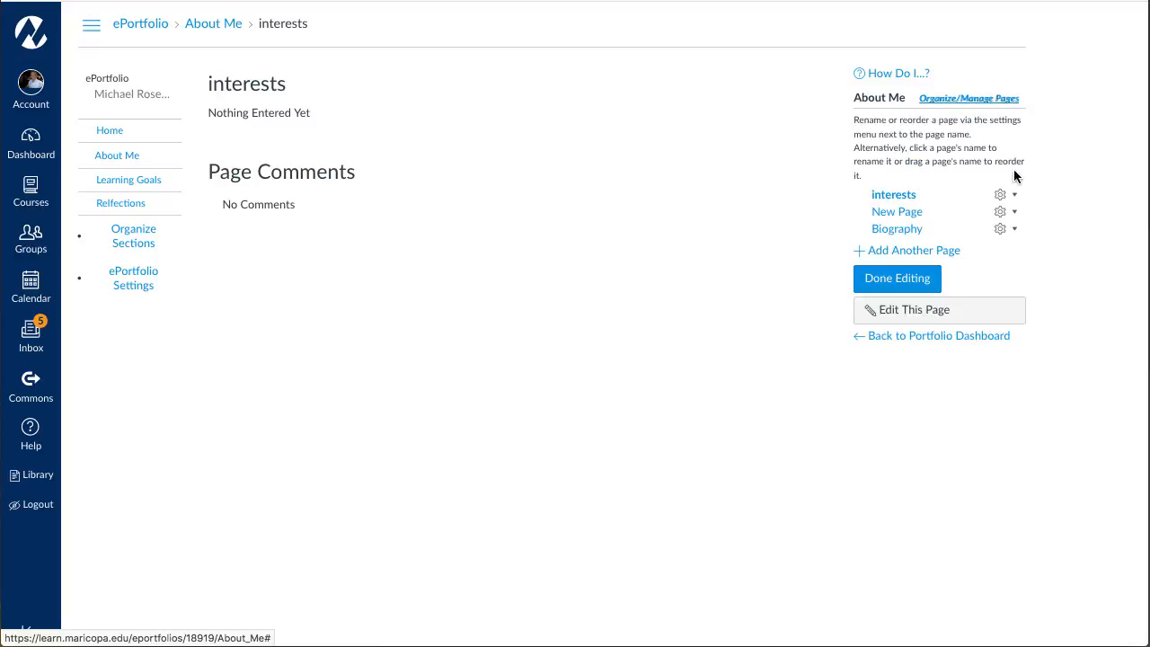
click(1010, 213)
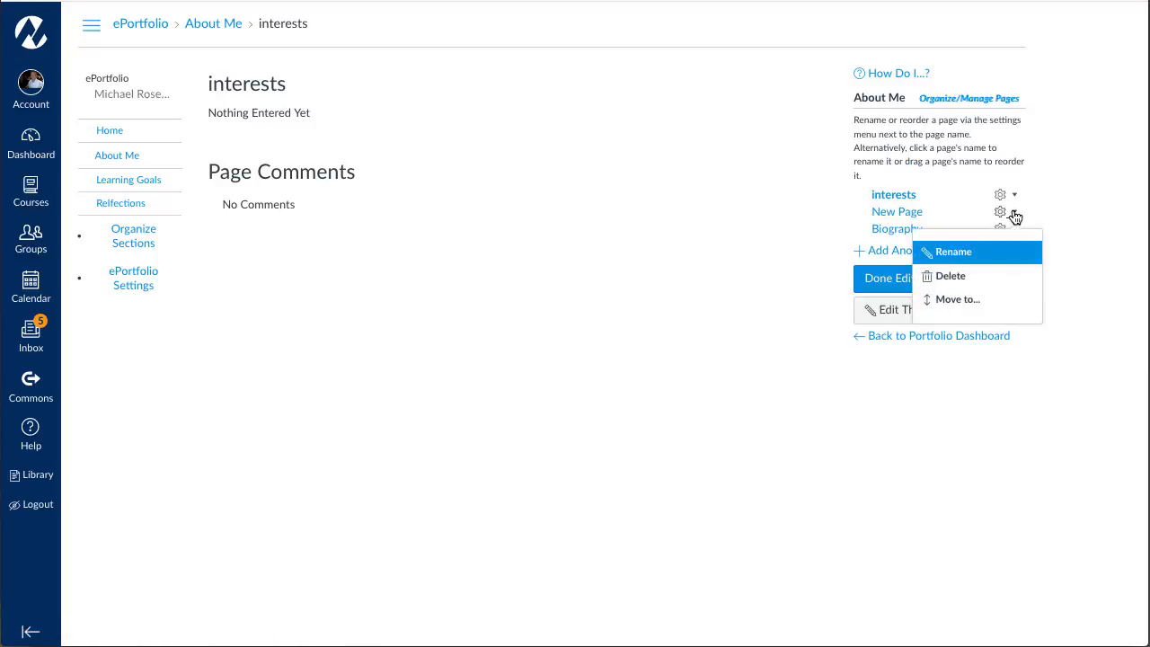
click(957, 276)
click(640, 275)
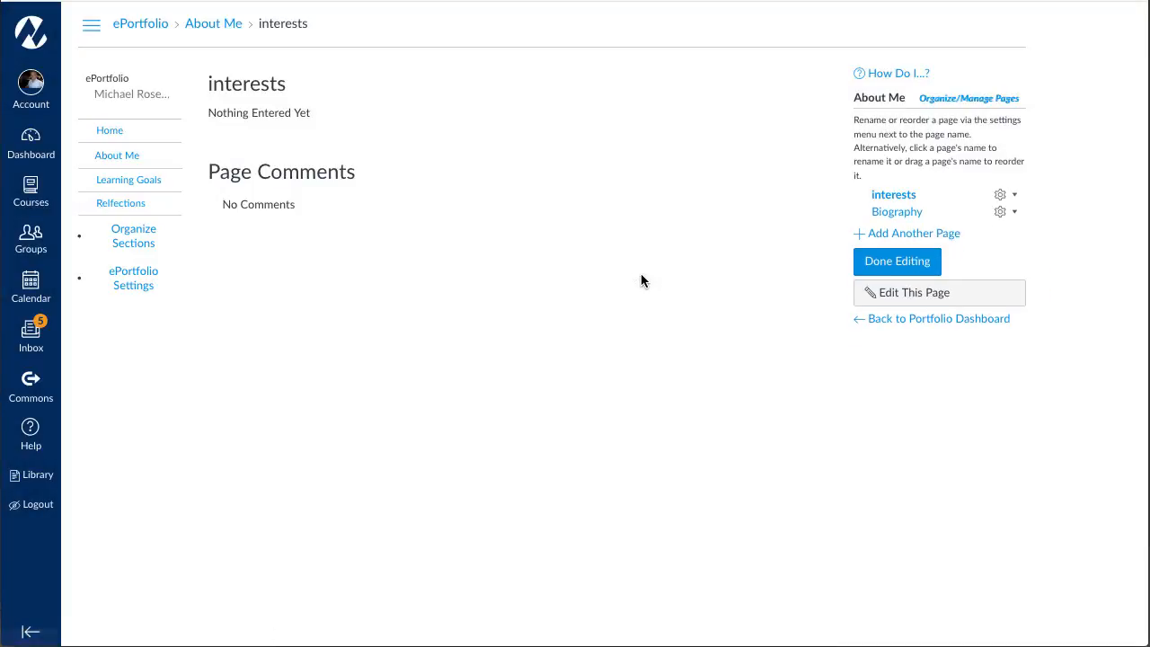
- Rename the "interests" page of the About Me section to "Interests" and finish editing the page list
click(1013, 198)
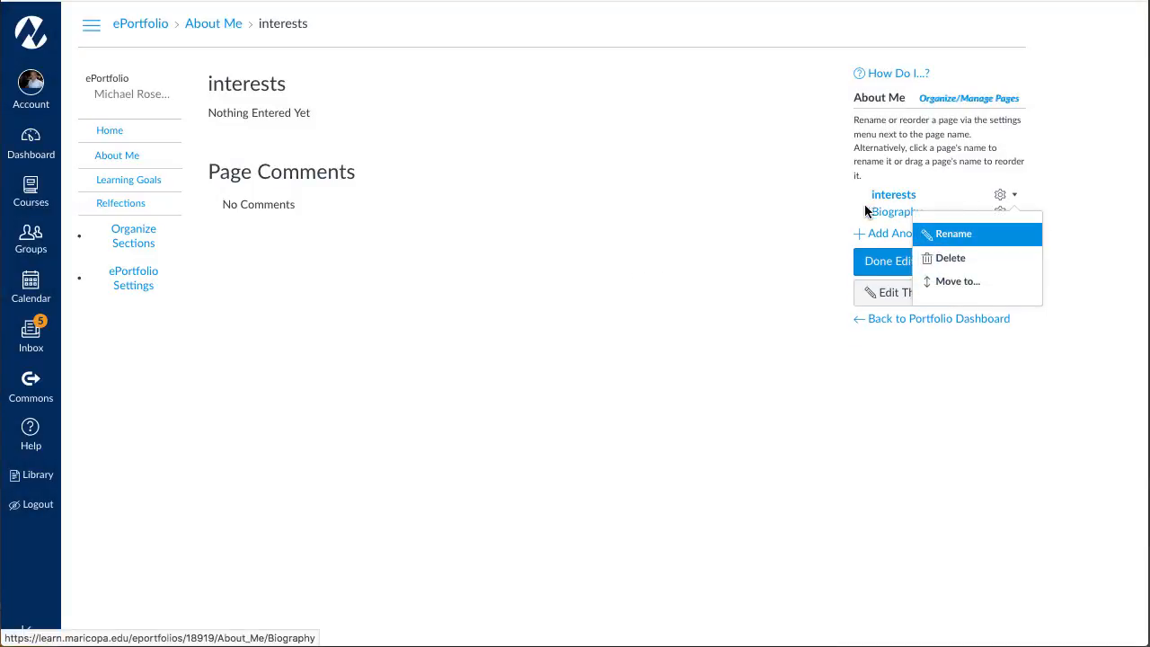
click(934, 234)
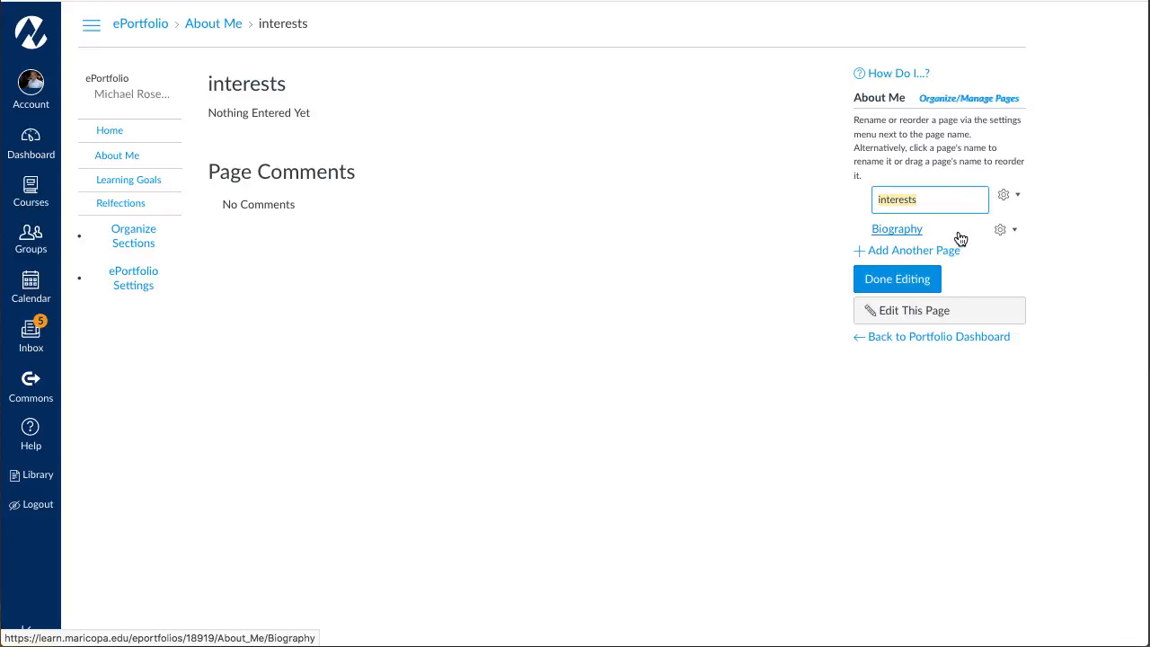
click(885, 199)
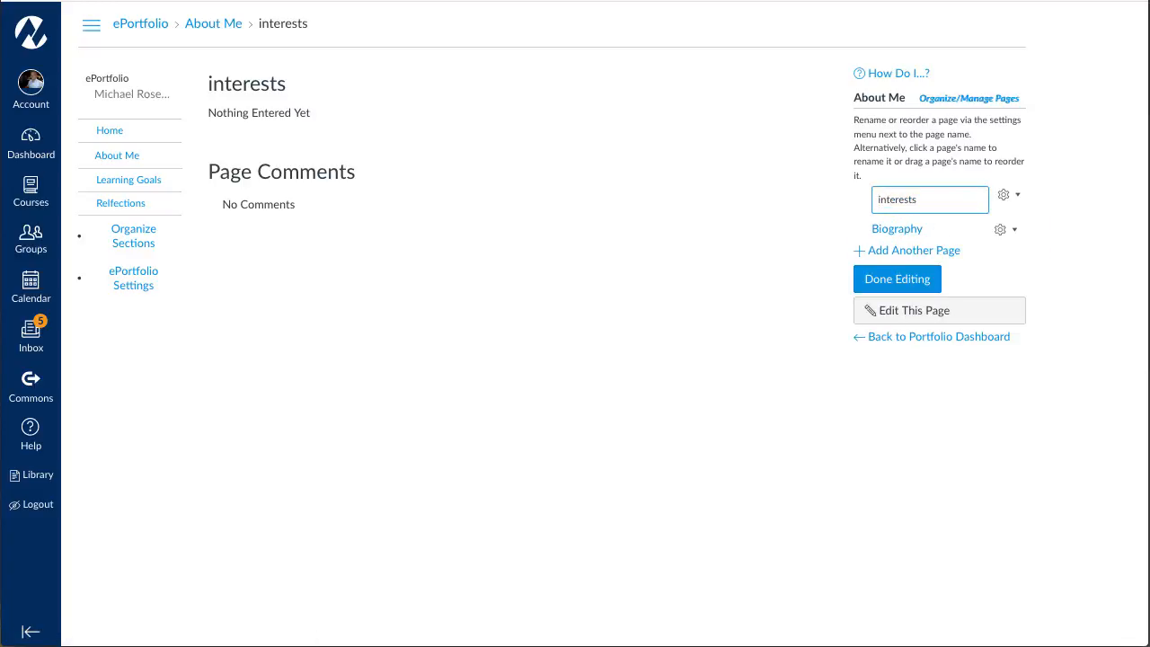
key(Delete)
text(I)
key(Return)
click(892, 261)
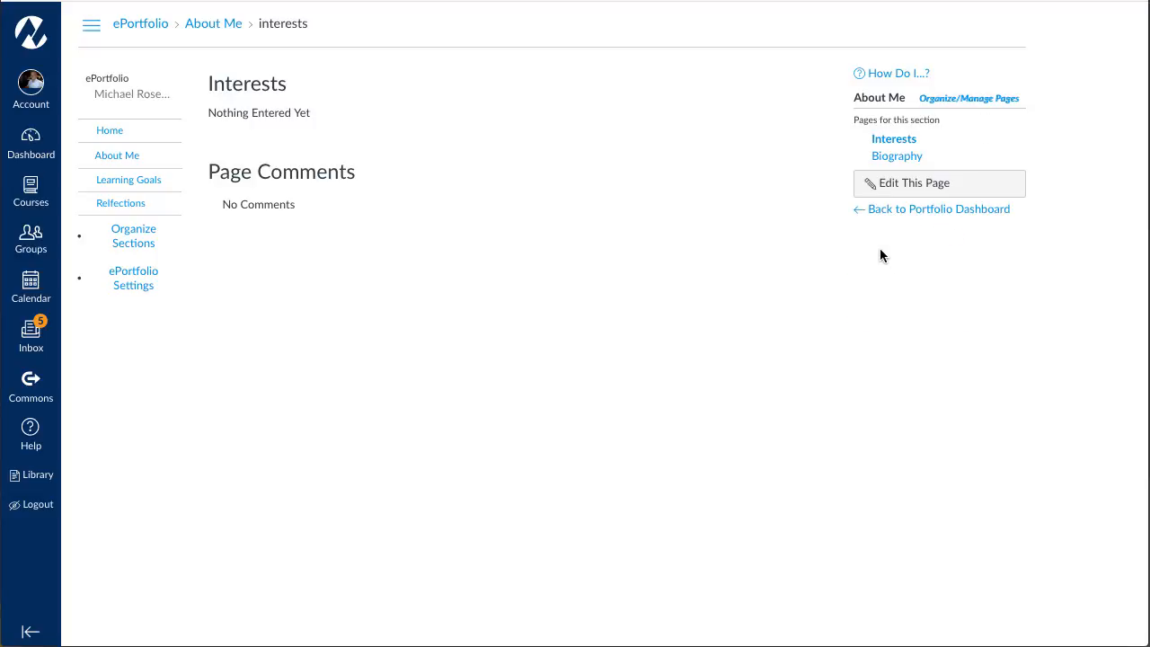
- Rename the Relfections section's page to "Journals" and finish editing its page list
click(126, 205)
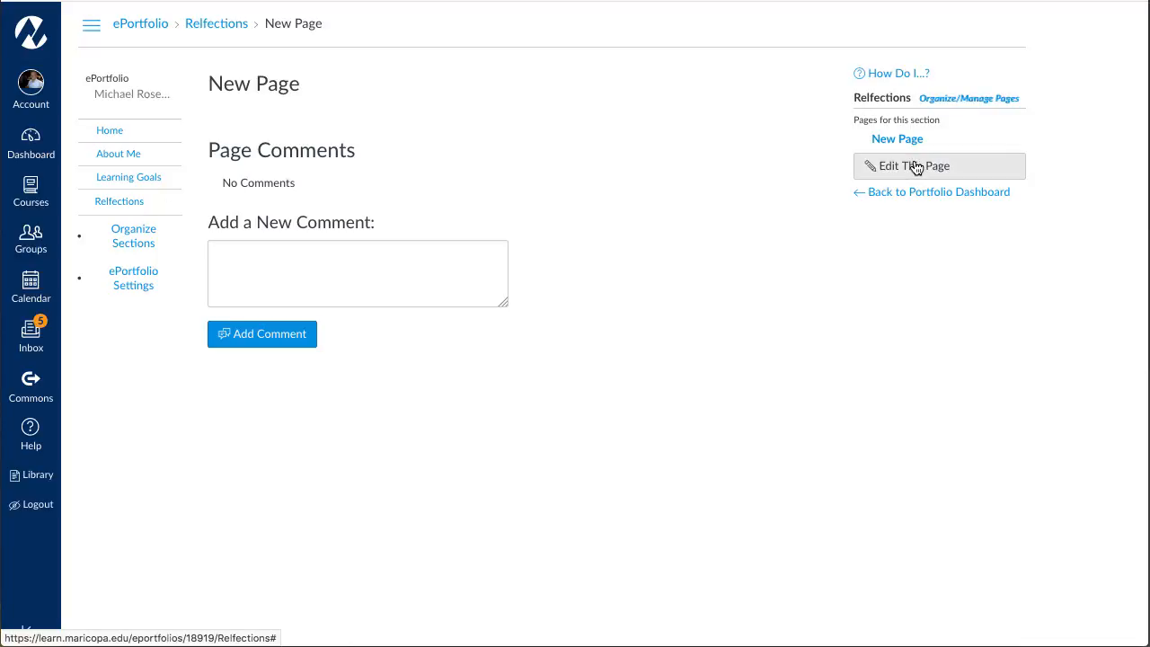
click(977, 100)
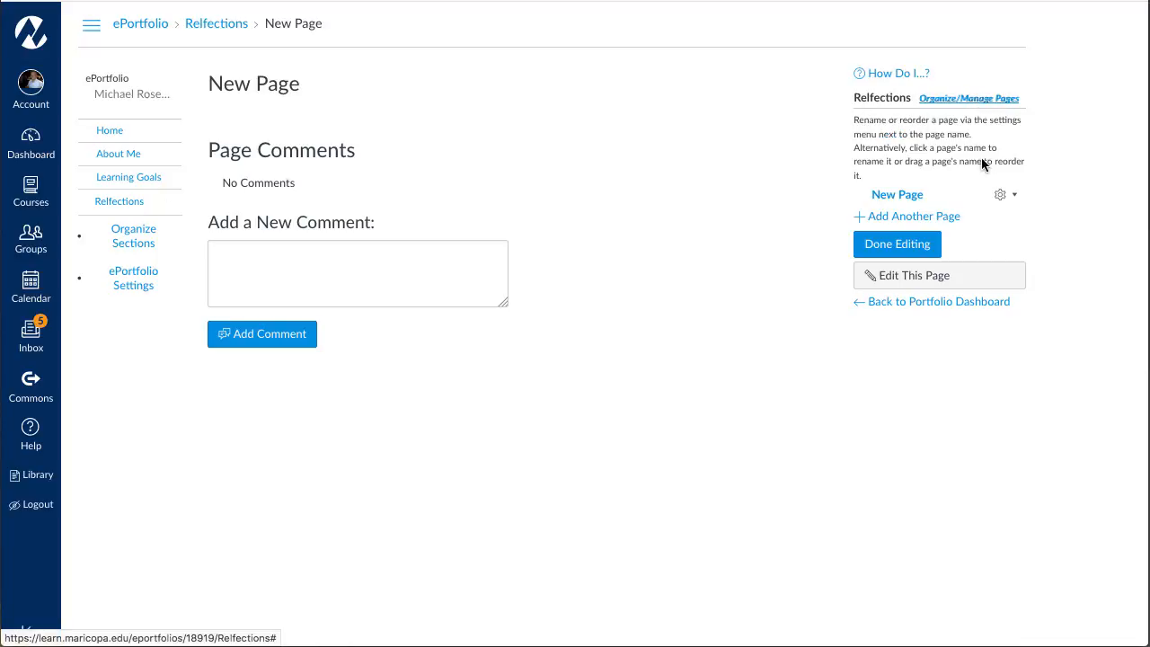
click(1012, 198)
click(976, 237)
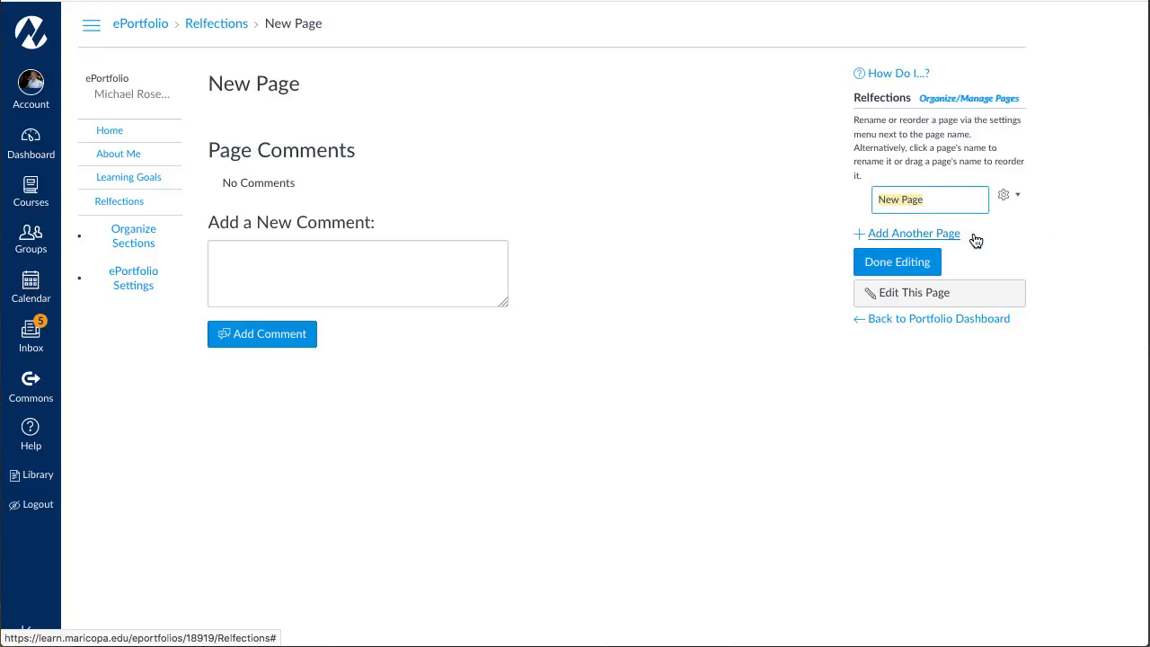
text(Journals)
key(Return)
click(909, 248)
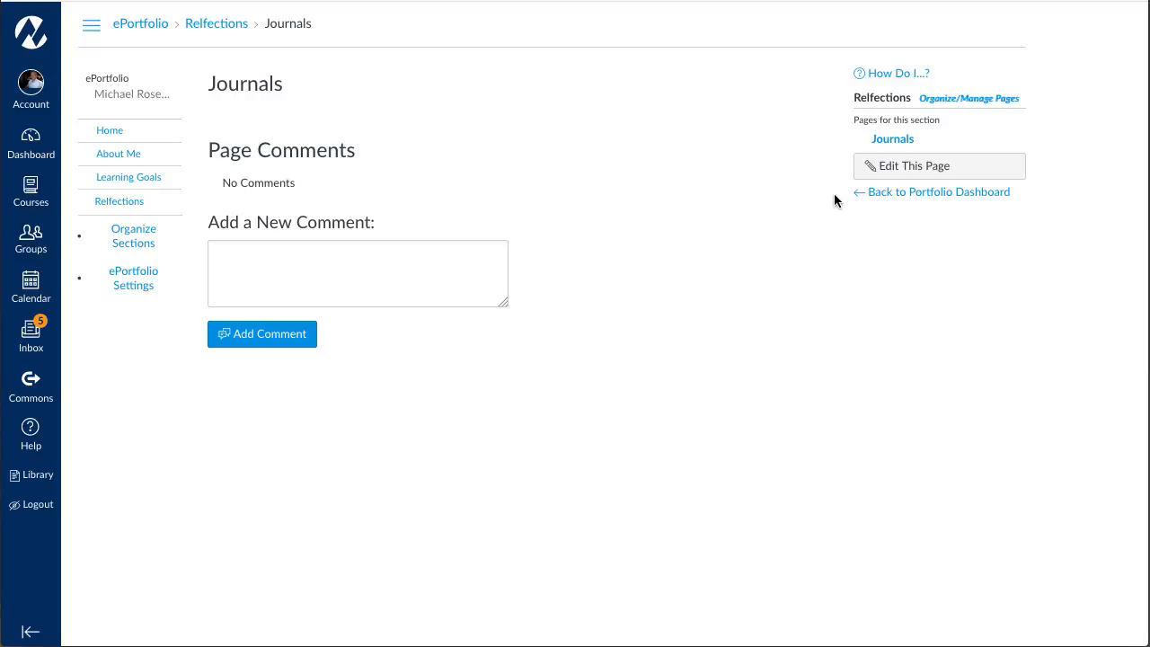
- Open the Interests page of the About Me section for editing
click(120, 155)
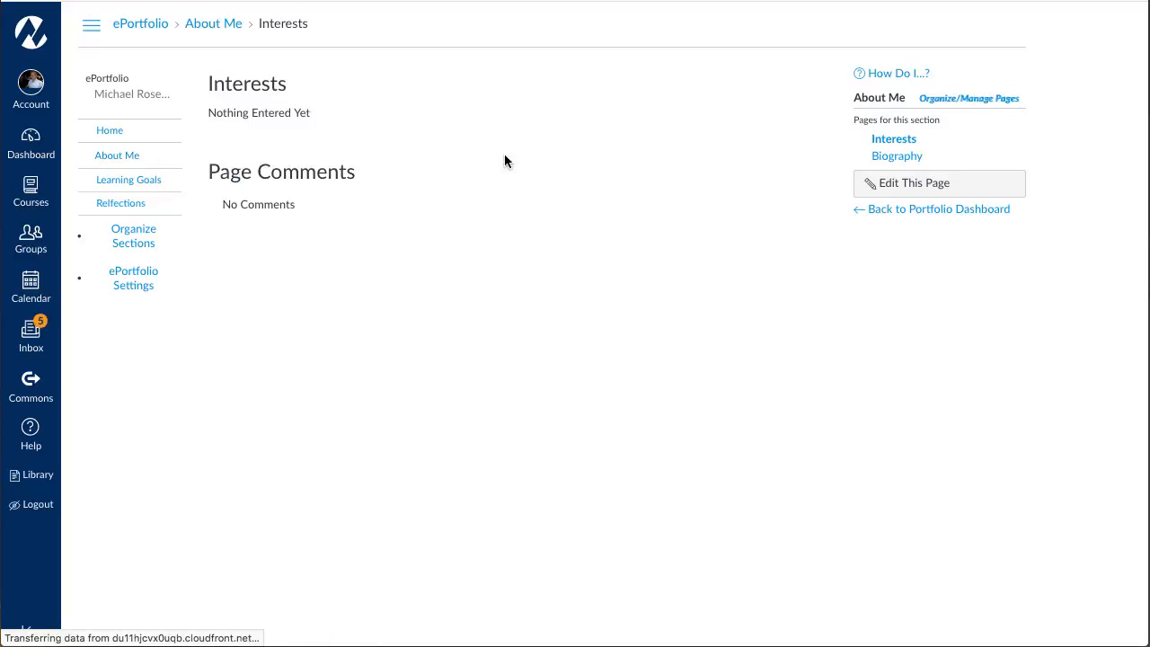
click(896, 139)
click(928, 185)
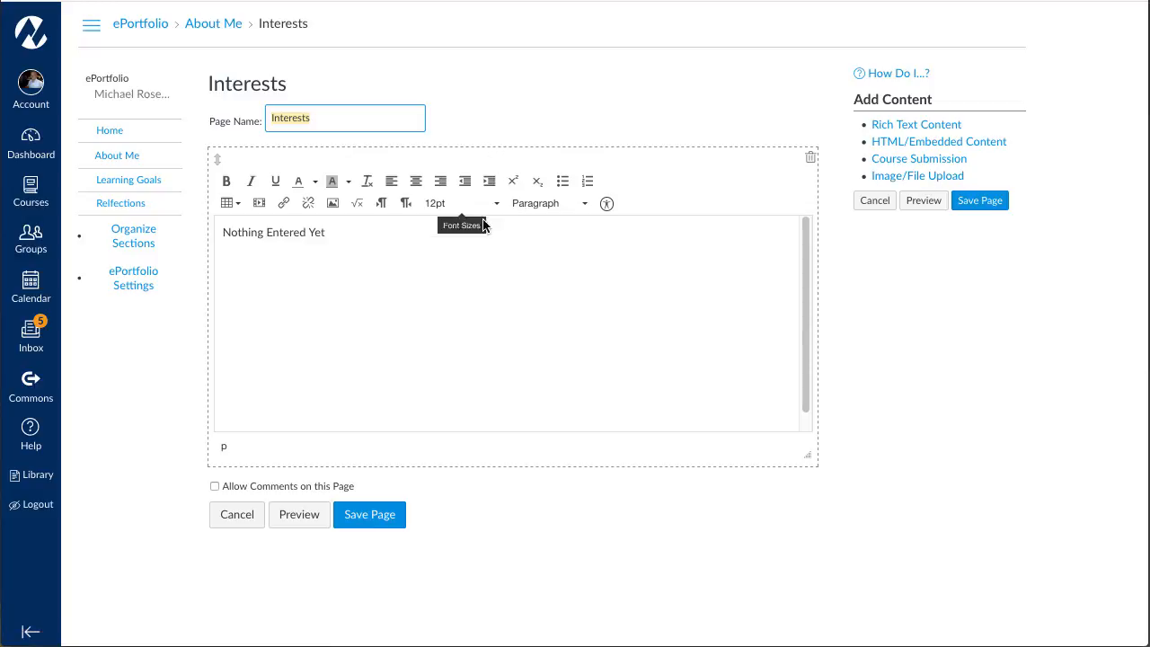
- Add a Rich Text Content block and a Course Submission block to the Interests page
click(911, 127)
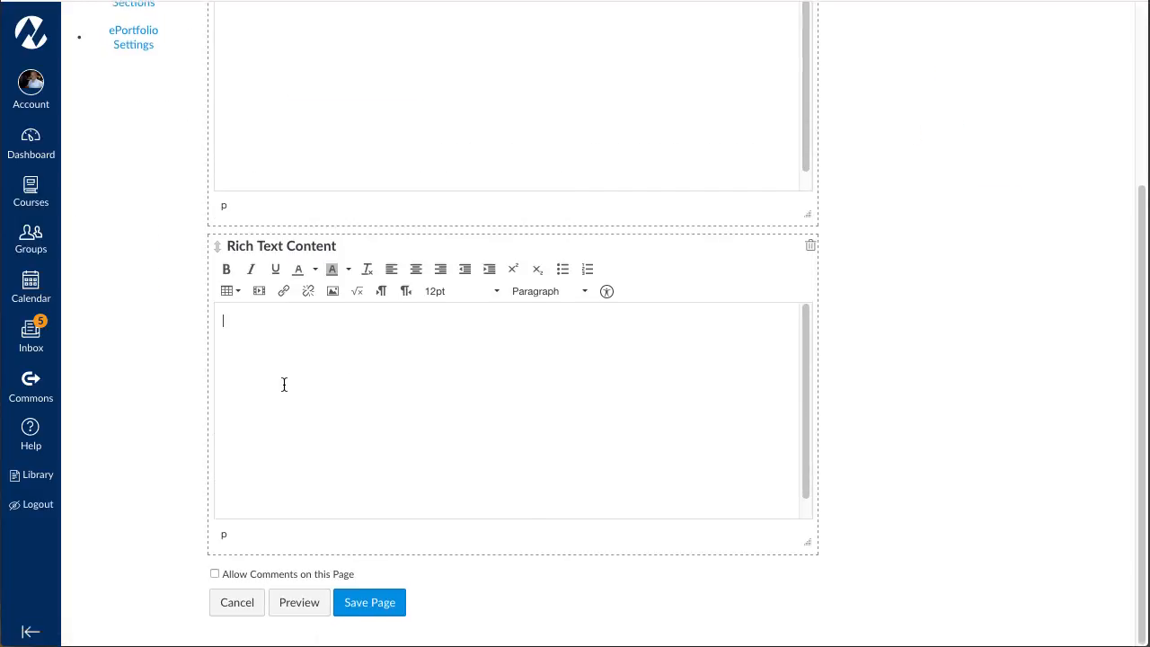
scroll(284, 384, up, 2)
scroll(284, 384, up, 2)
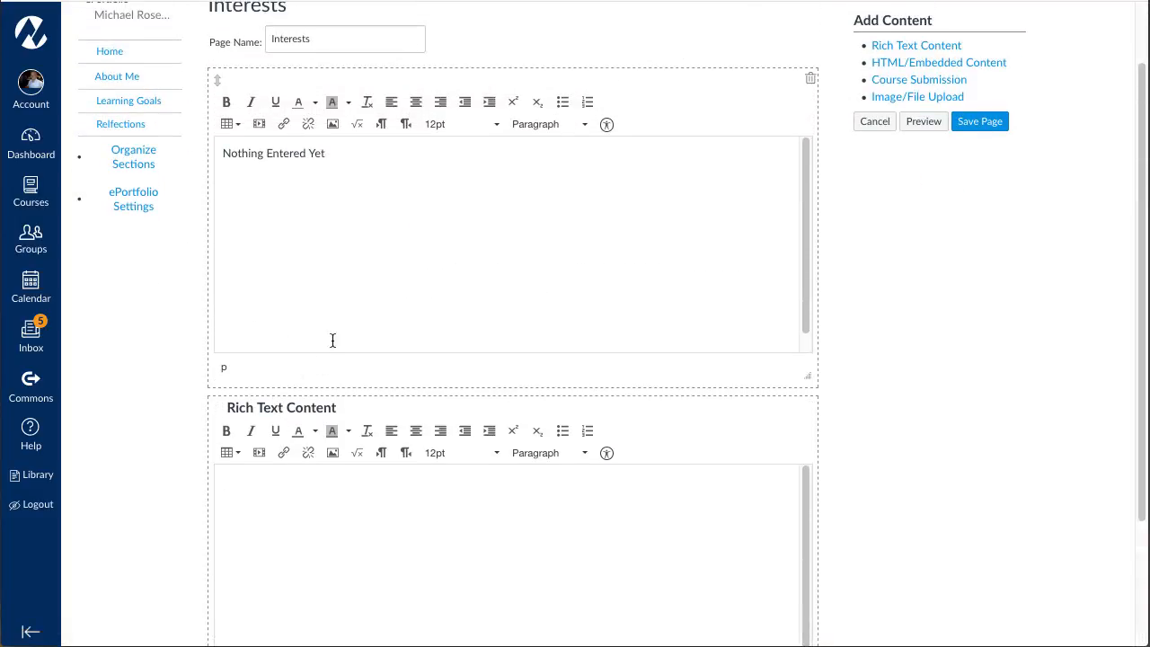
click(903, 83)
scroll(475, 387, up, 6)
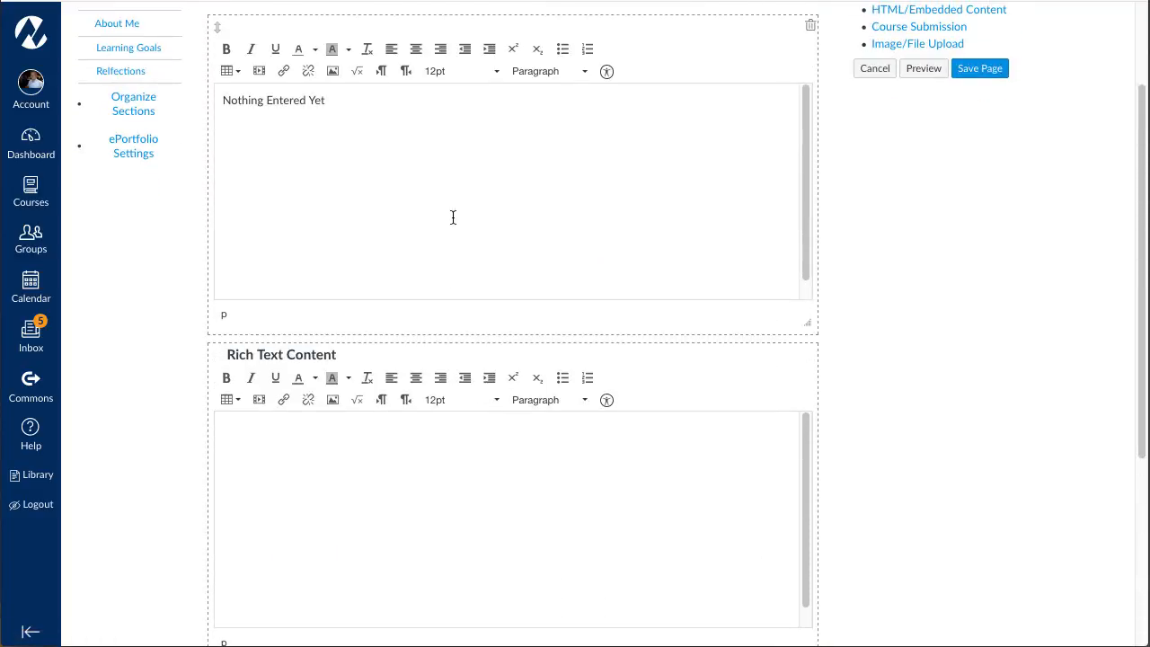
scroll(475, 431, down, 3)
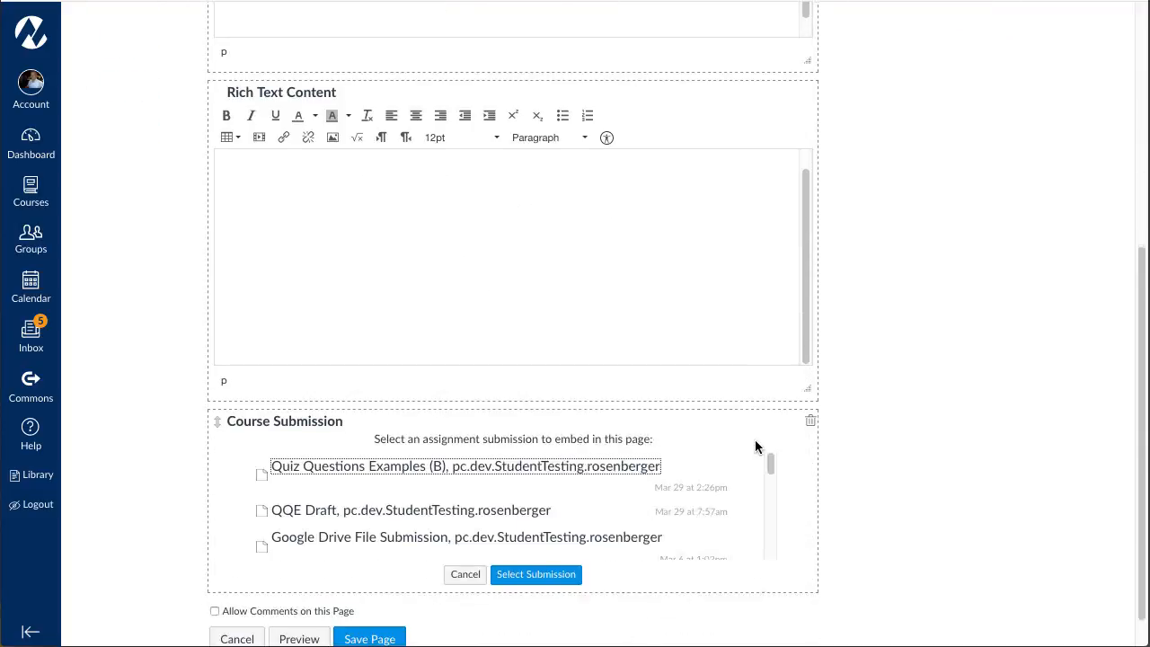
scroll(532, 442, up, 4)
scroll(533, 442, down, 5)
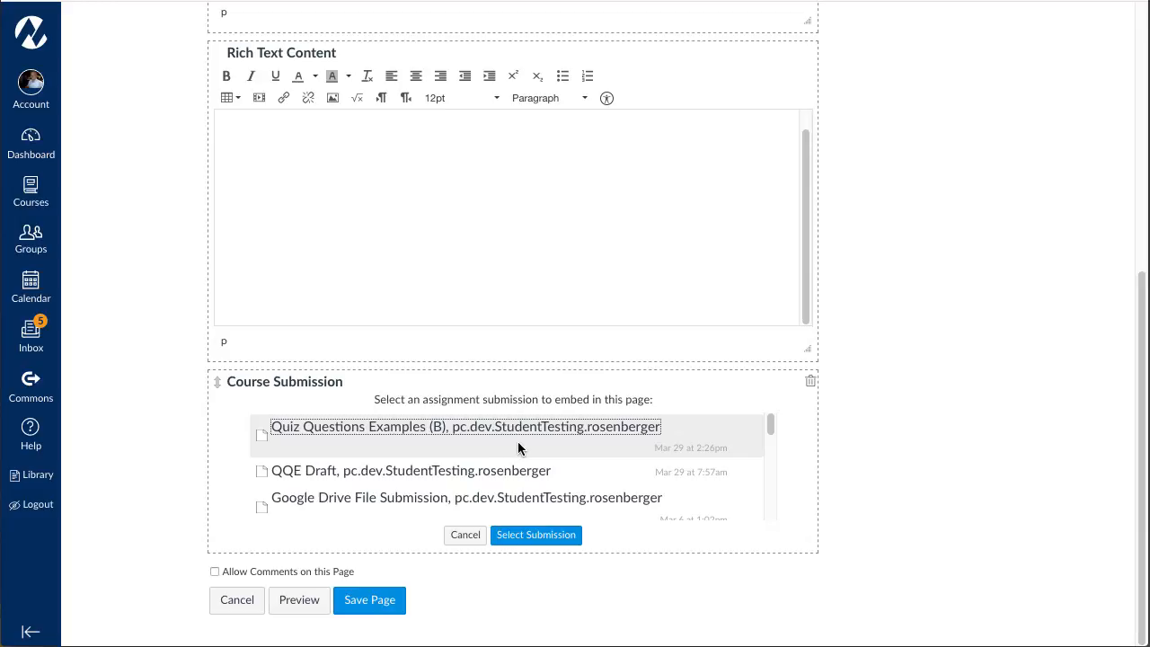
- Delete the Course Submission block and the empty Rich Text Content block from the Interests page
click(809, 381)
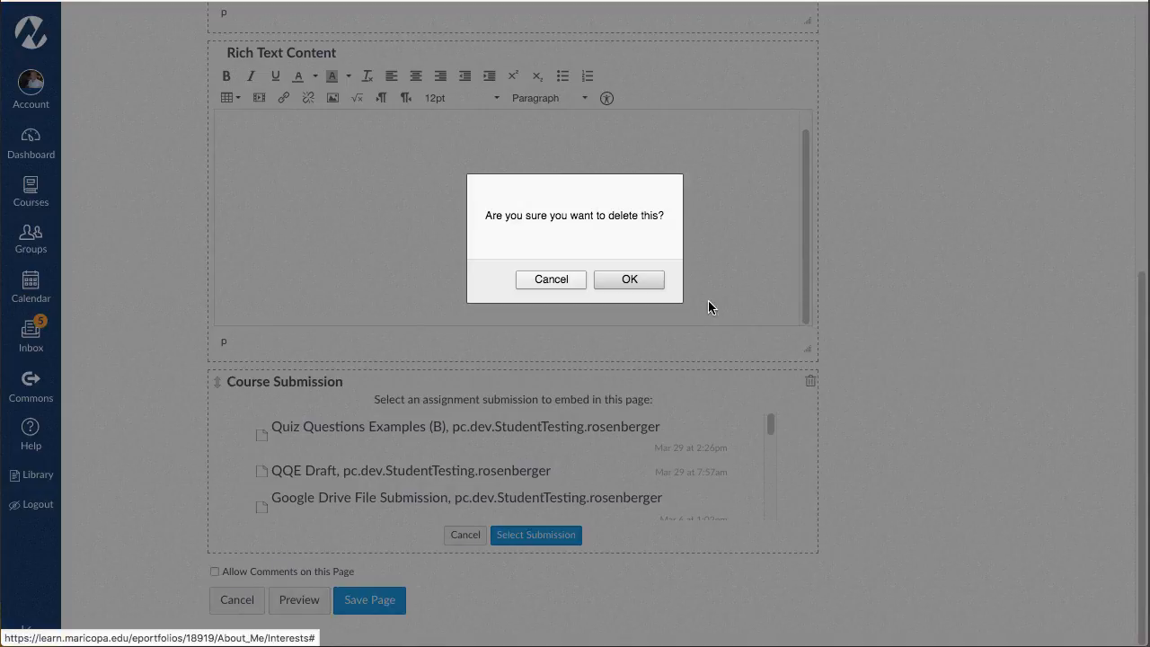
click(643, 280)
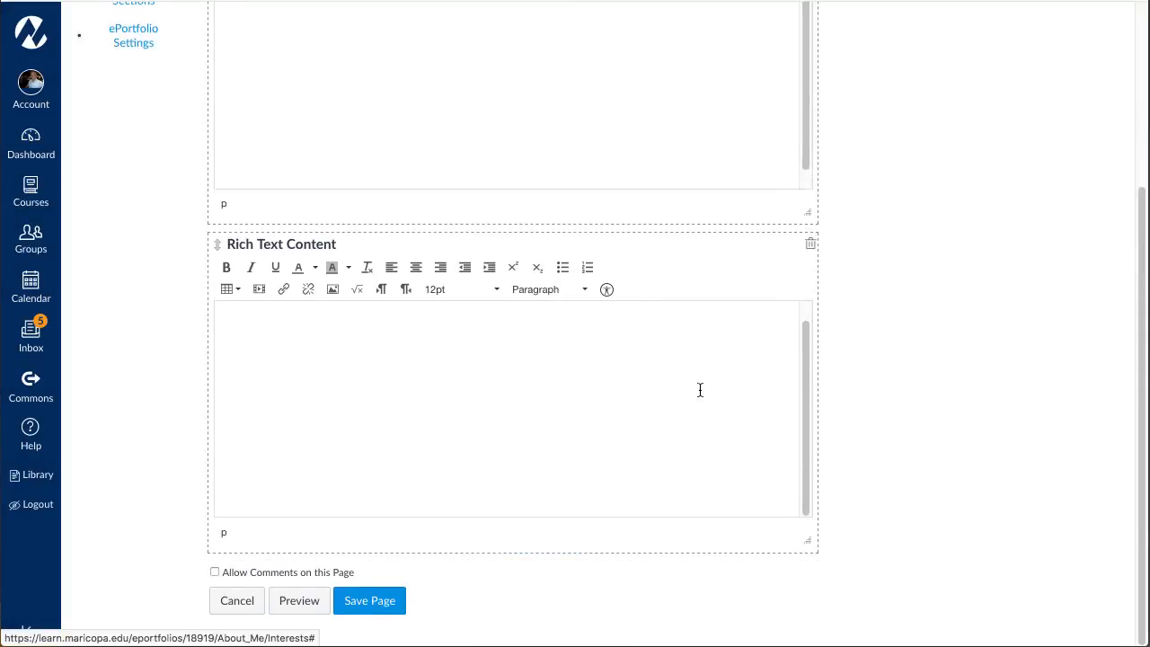
click(809, 243)
click(665, 279)
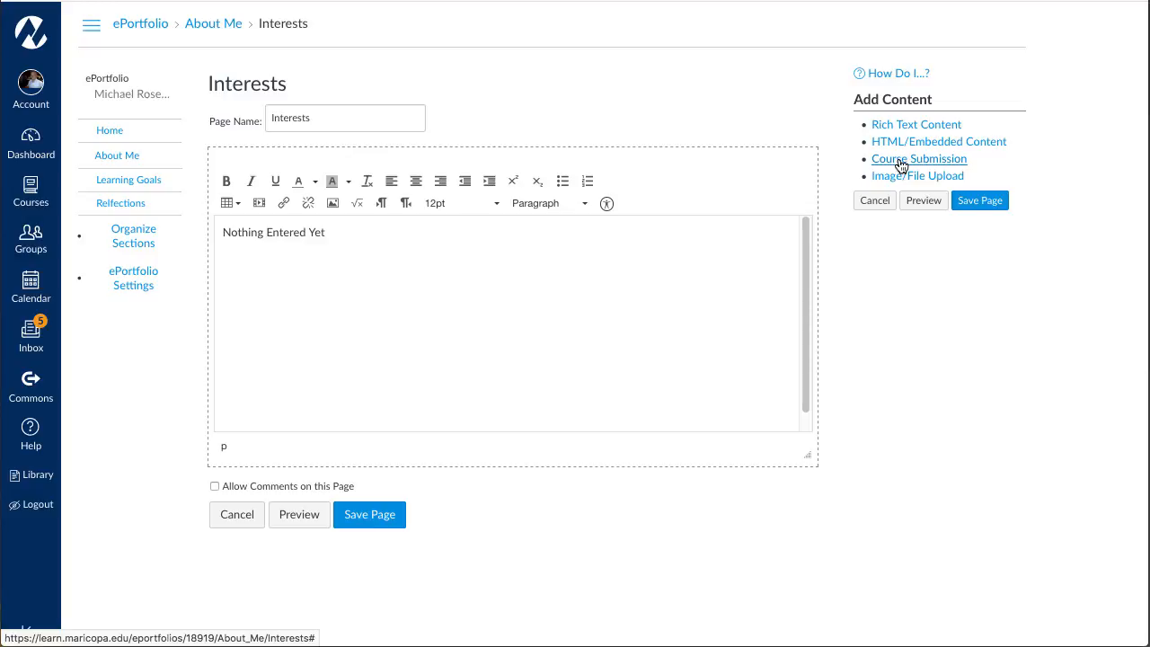
- Add a Course Submission block embedding the Google Doc Attachment Assignment submission, and save the Interests page
click(899, 163)
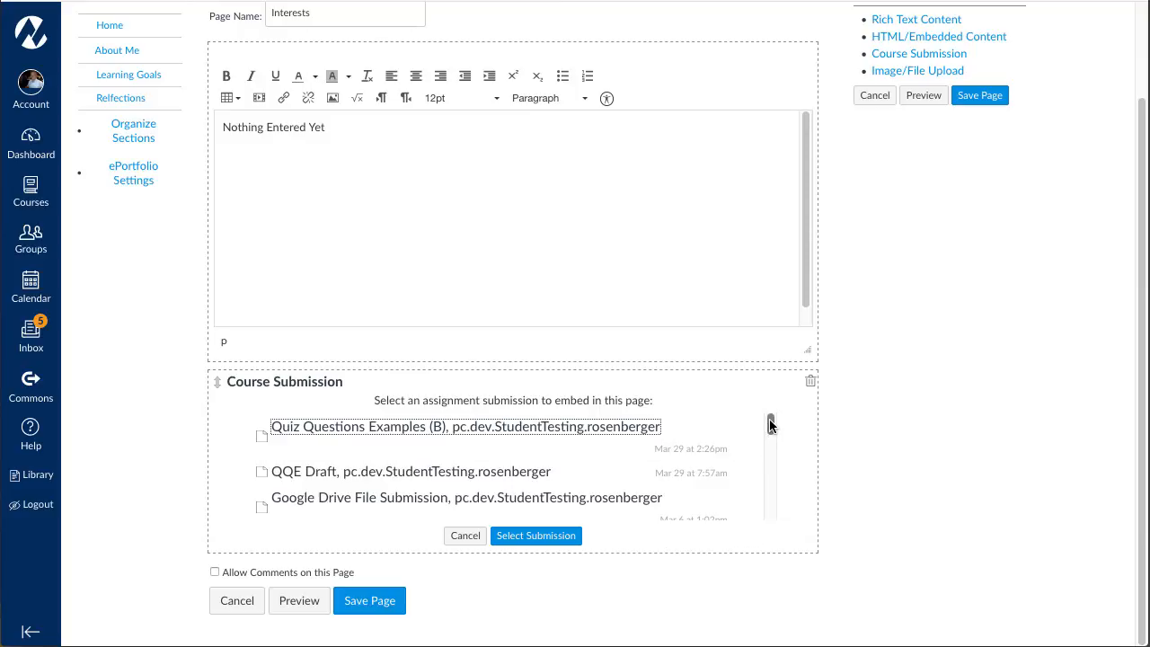
scroll(683, 476, down, 10)
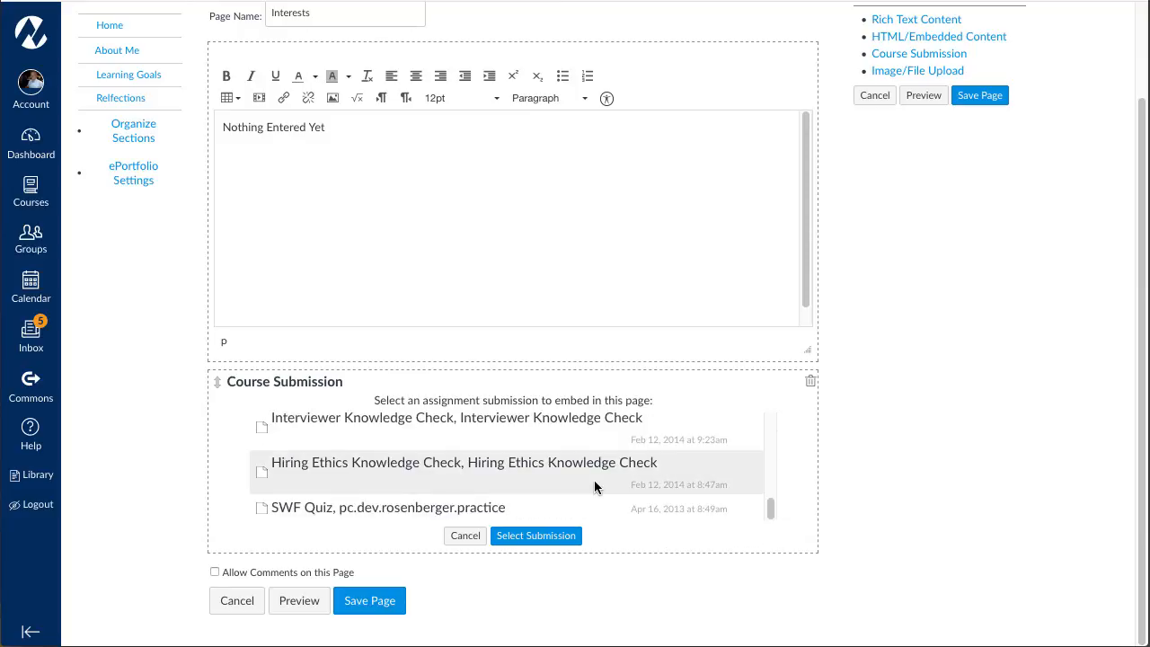
scroll(594, 483, up, 5)
click(592, 488)
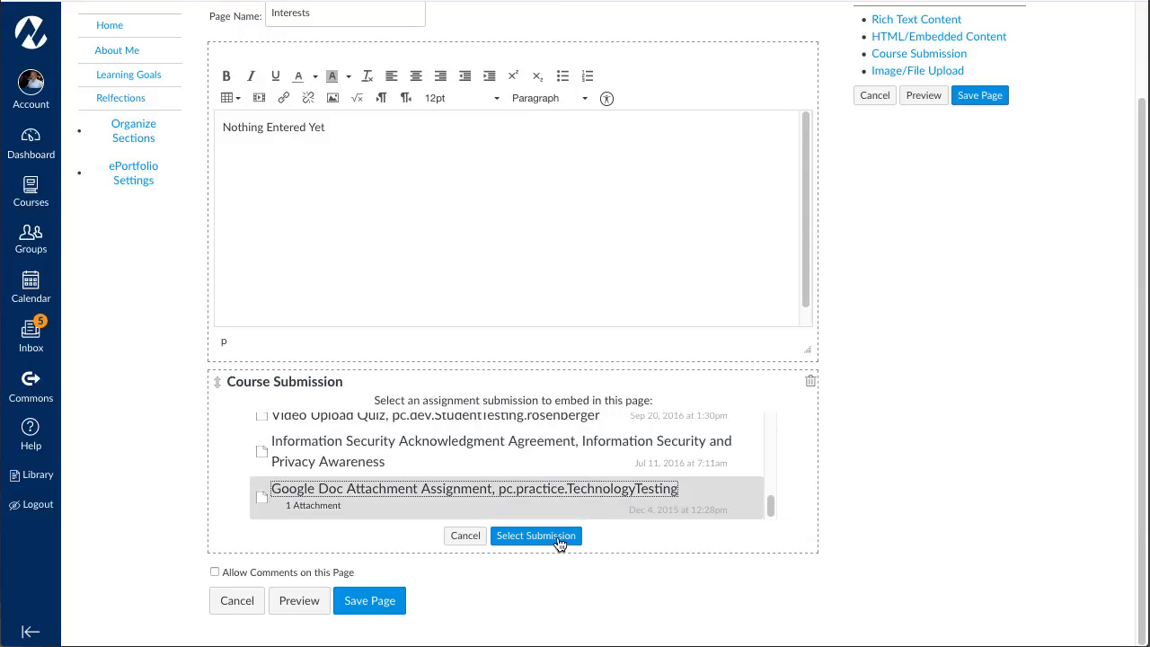
click(558, 539)
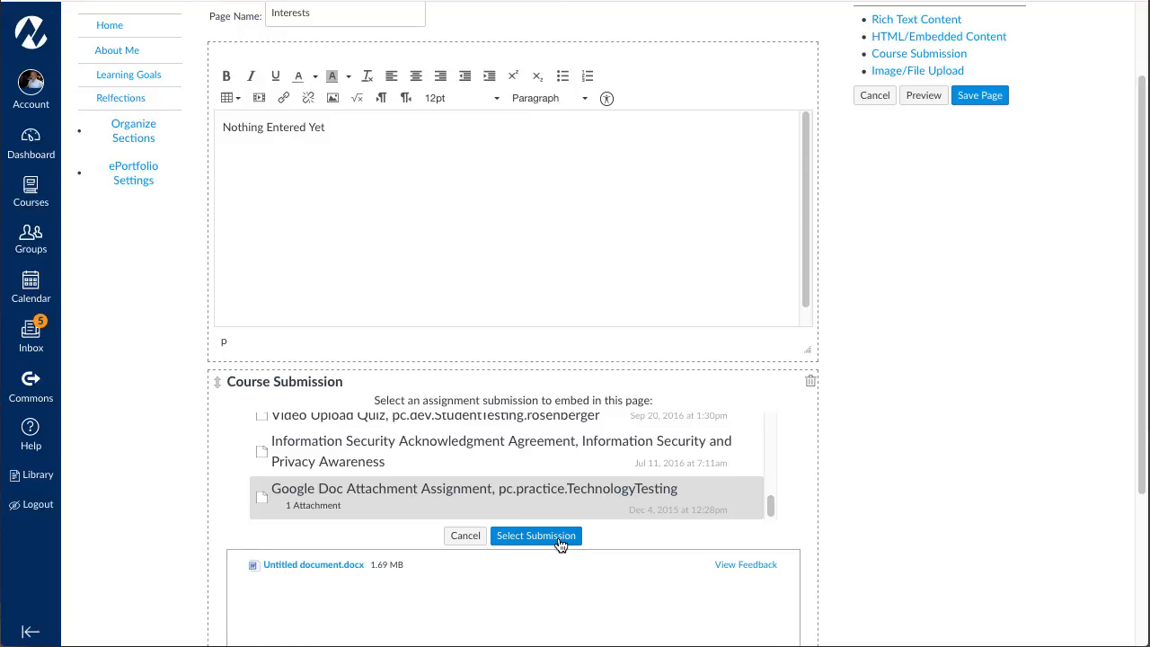
scroll(558, 542, down, 5)
click(368, 599)
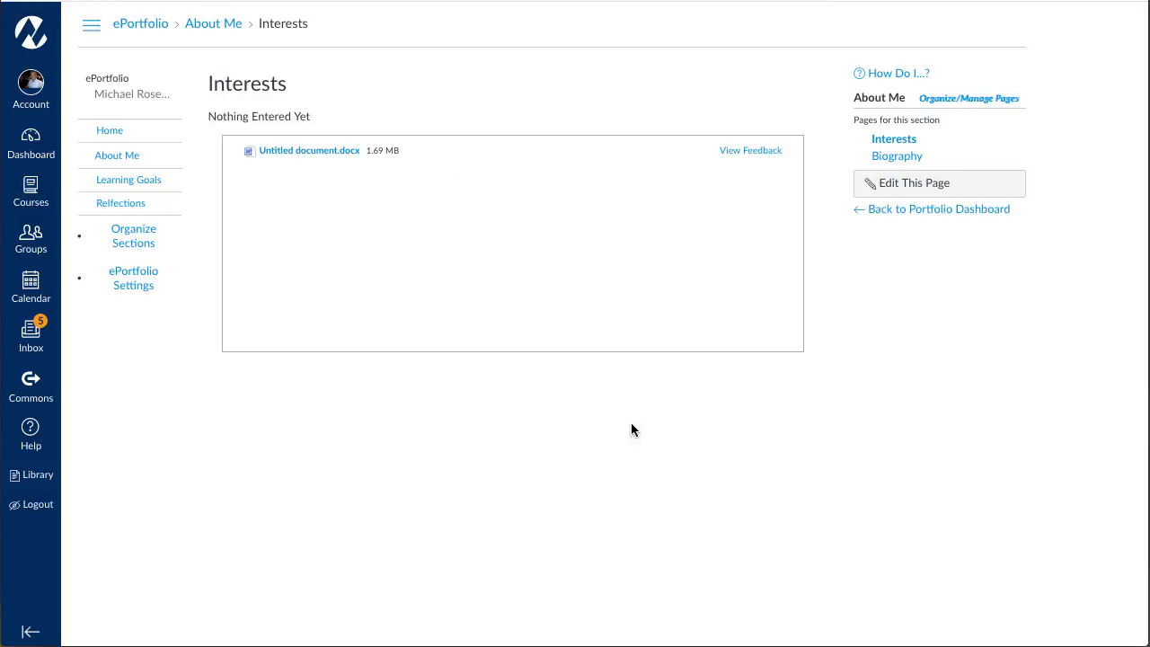
- Edit the Interests page, replacing its placeholder text with "I like tennis, the outdoors, dogs, family time. technology, and more."
click(887, 144)
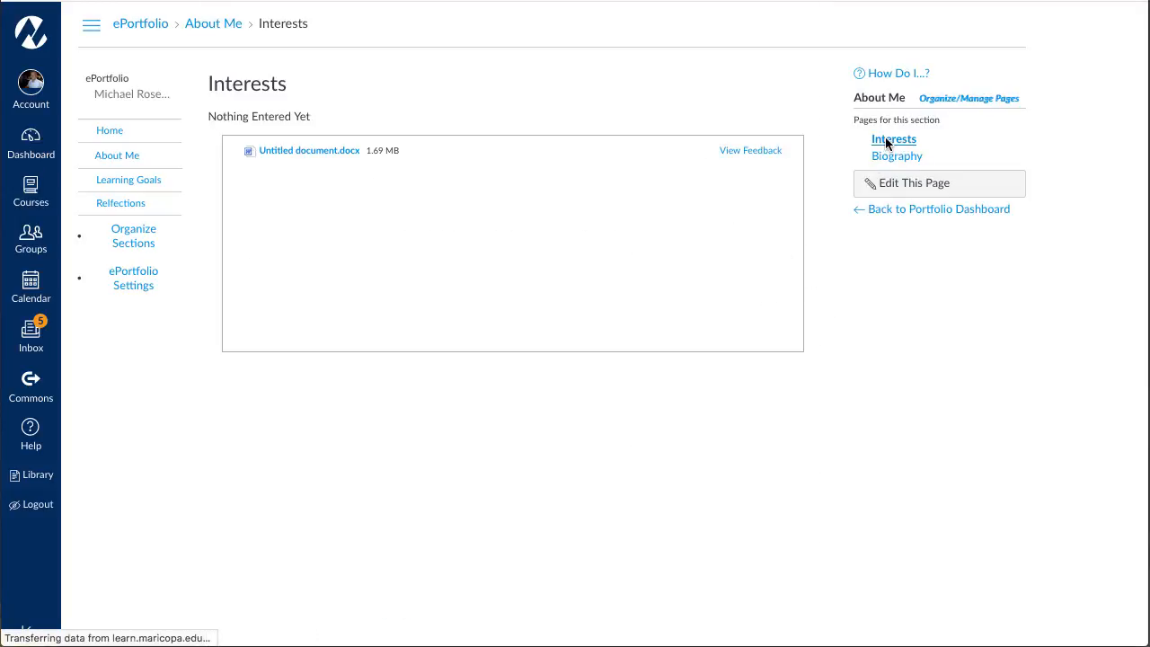
click(919, 184)
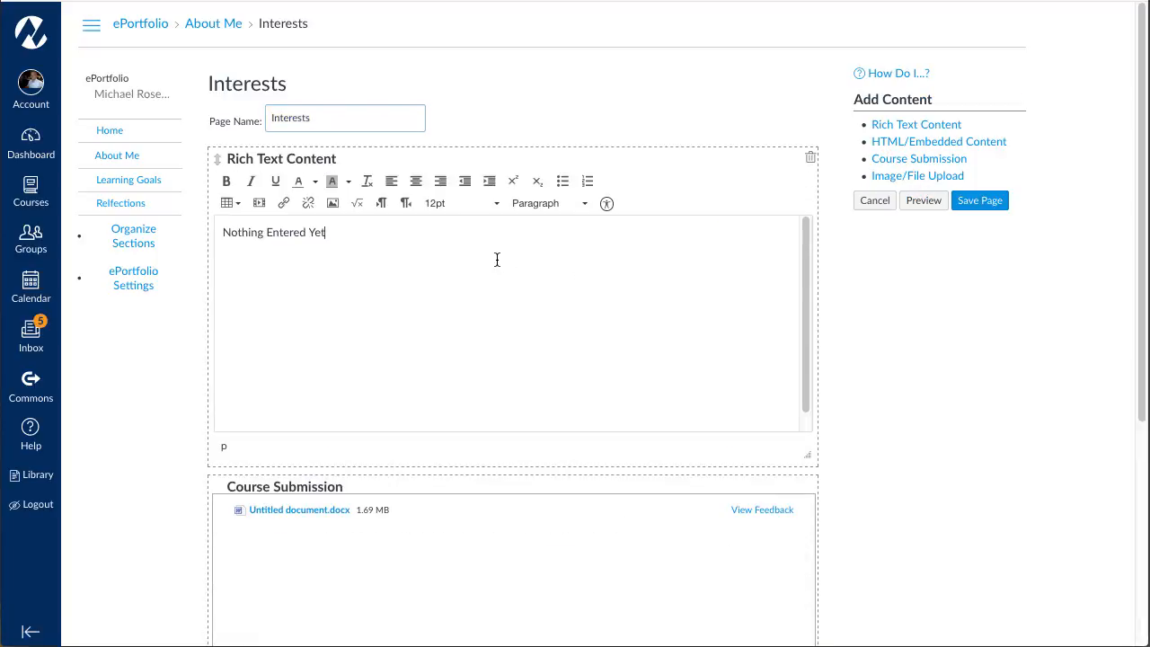
drag(462, 254, 205, 229)
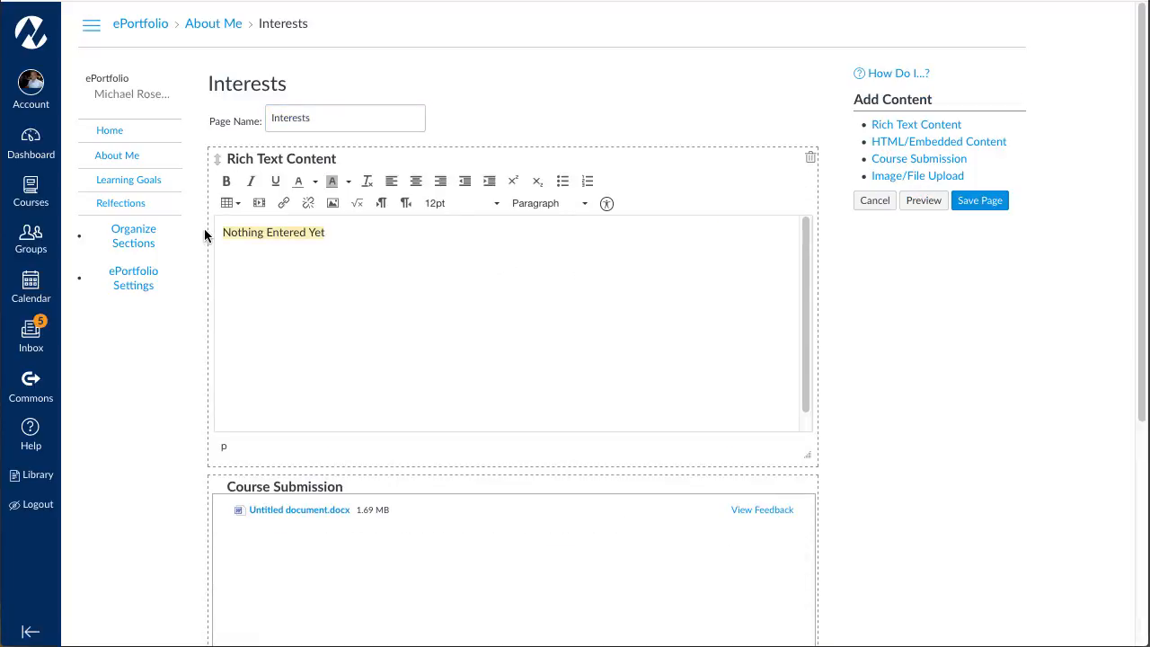
text(I like tennis, the outdoors)
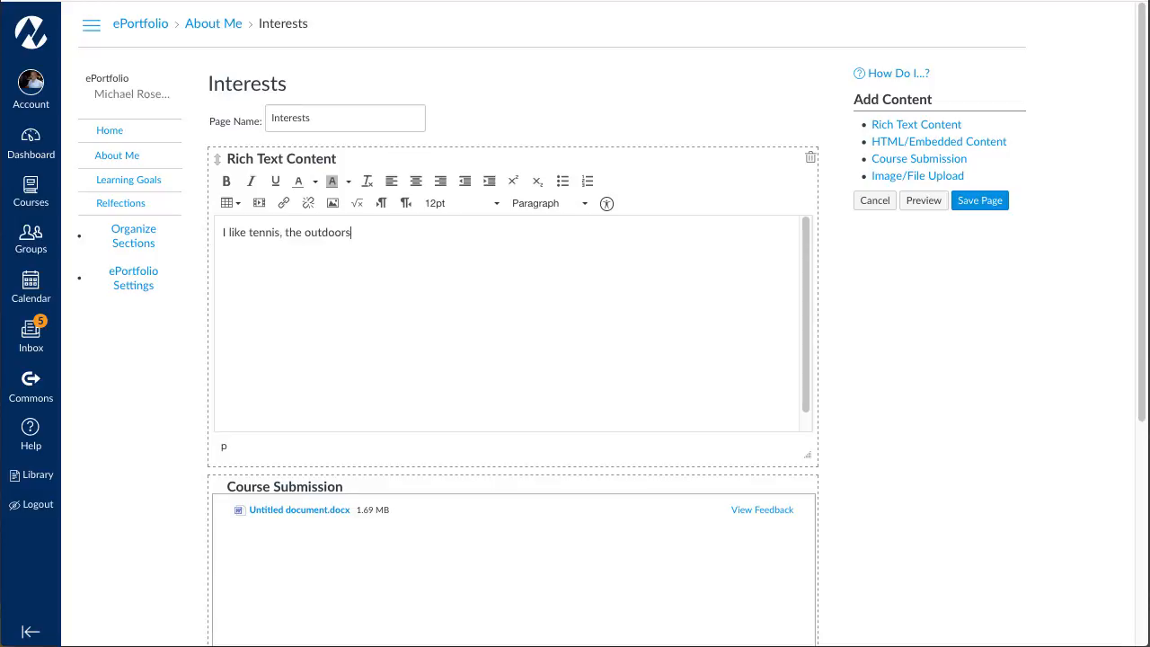
text(, dogs, family time. technology, and more.)
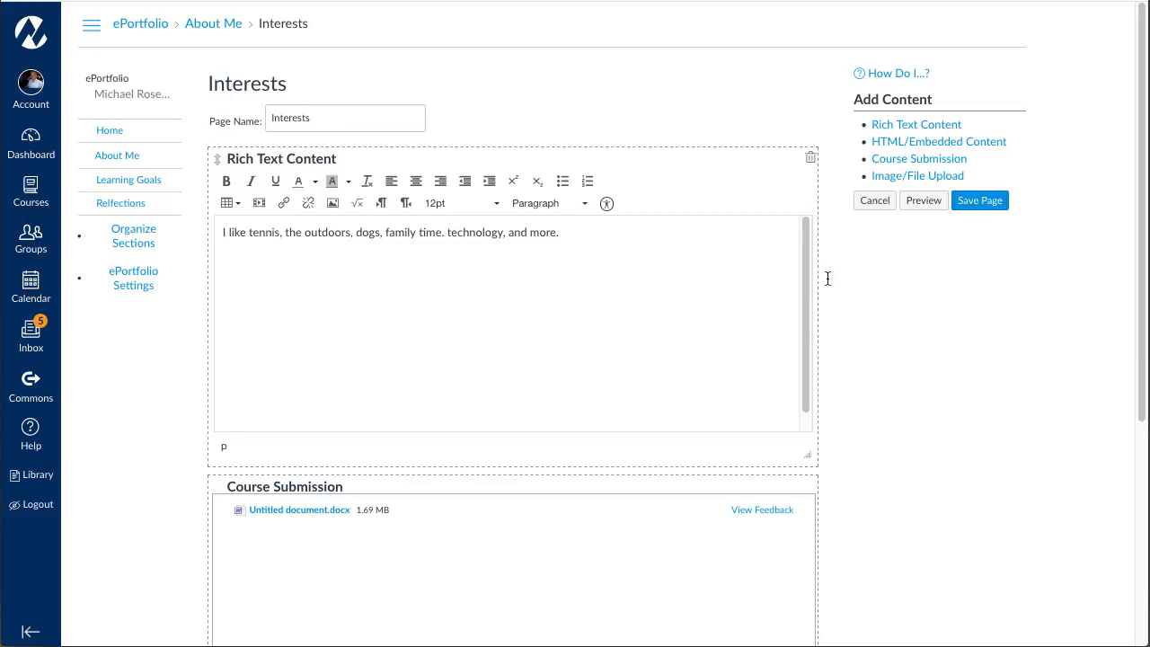
- Add an Image/File Upload block to the Interests page and insert chael_gump.jpg from the profile pictures folder
click(937, 177)
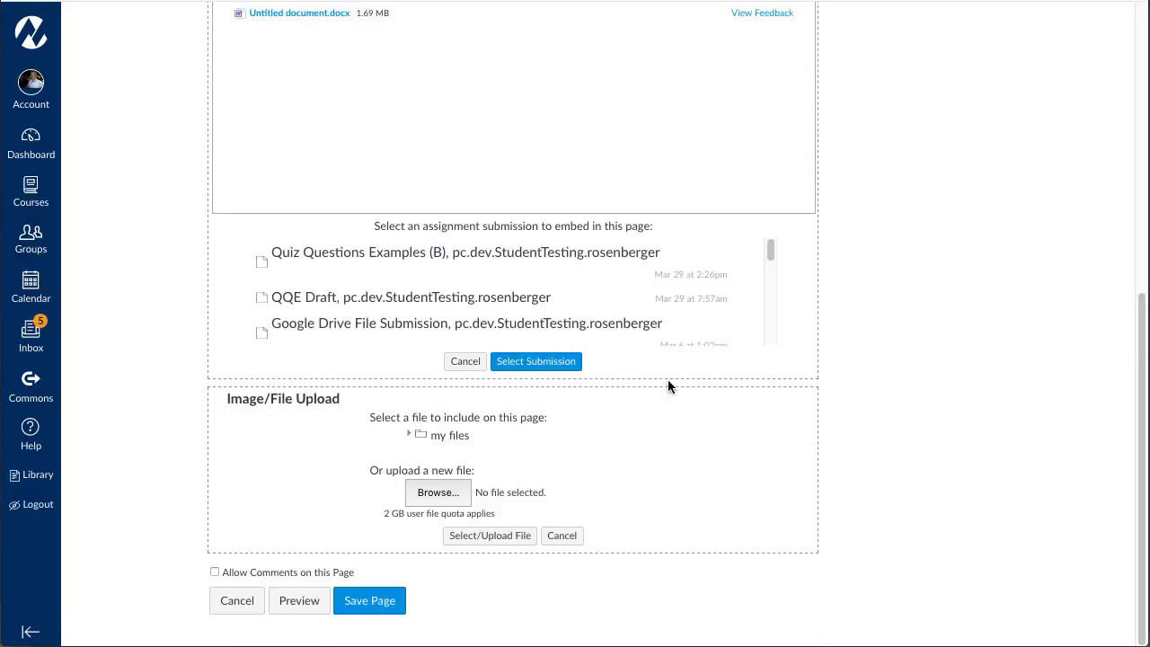
click(411, 435)
scroll(458, 507, down, 1)
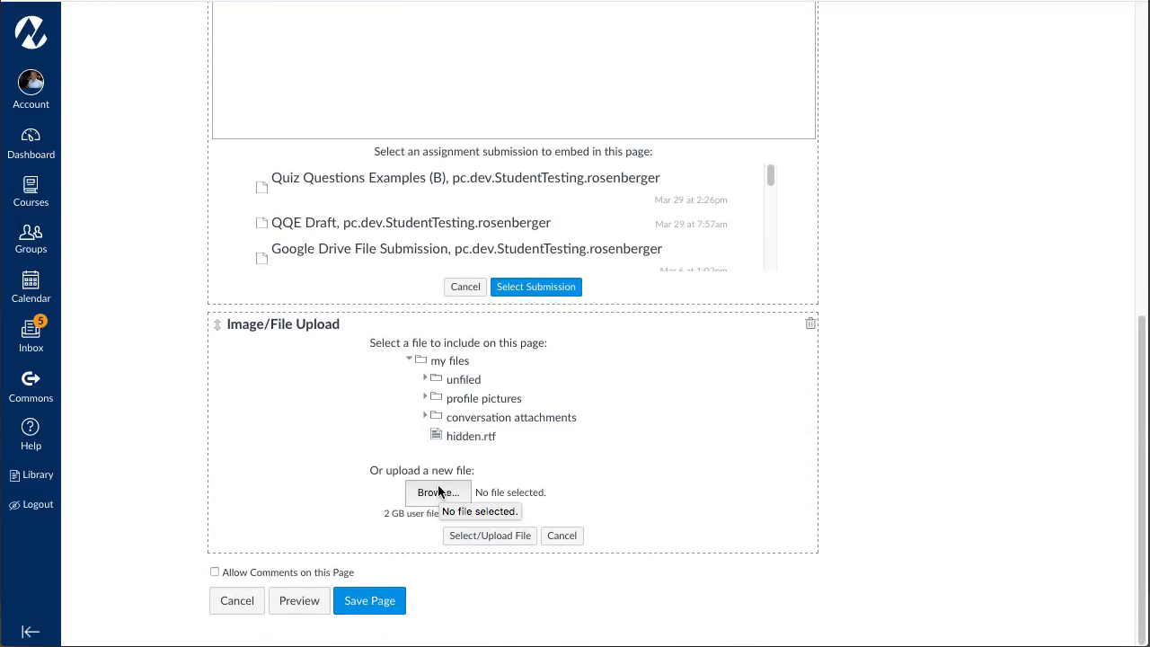
click(426, 398)
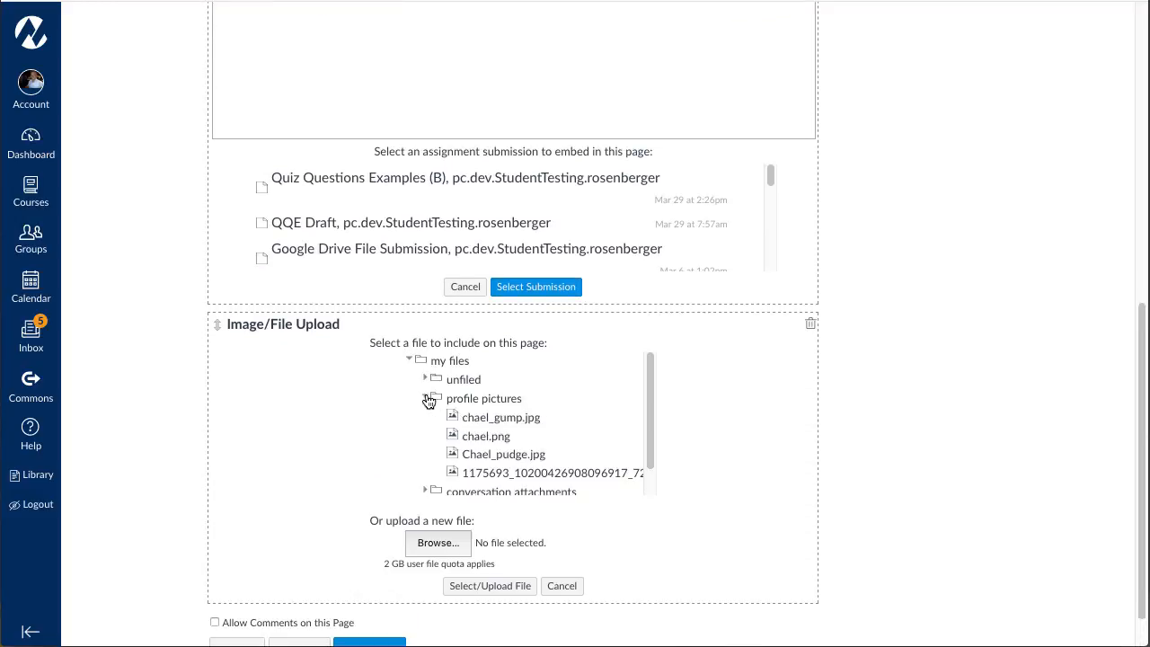
click(449, 418)
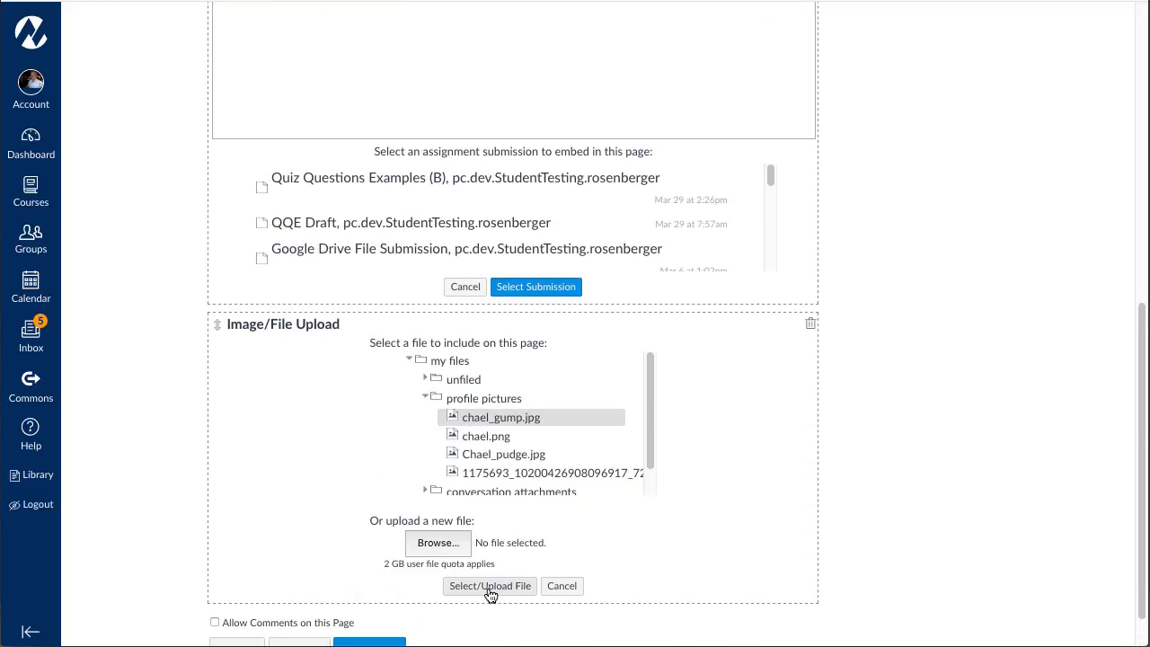
click(490, 589)
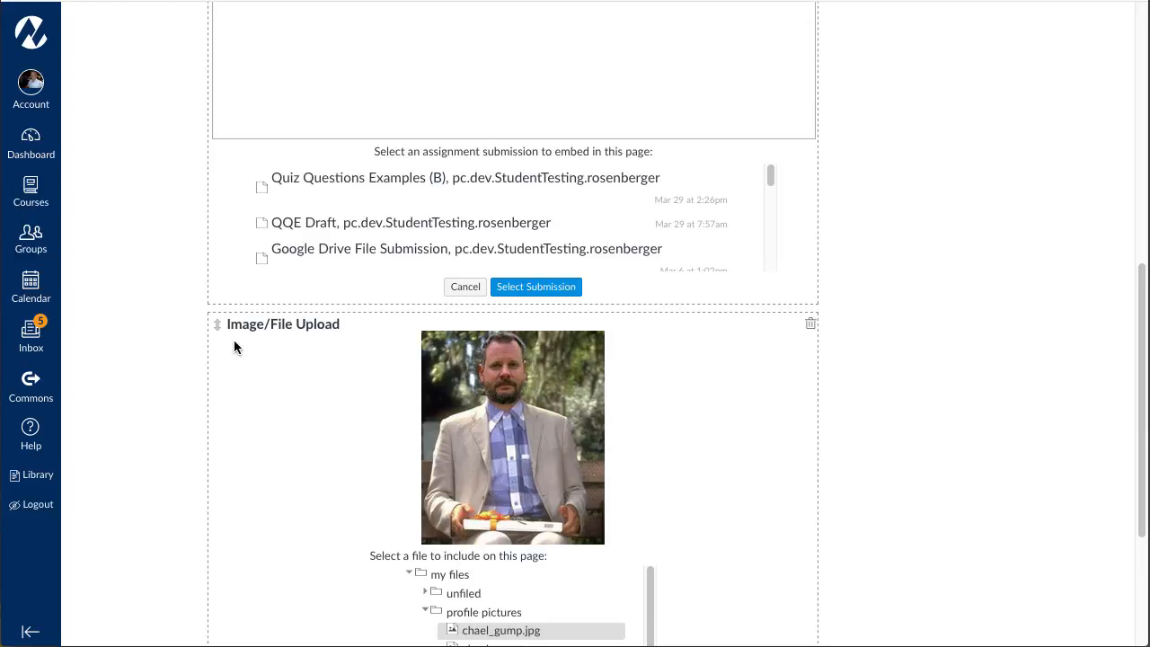
- Move the image block above the Rich Text Content block on the Interests page and save the page
drag(220, 325, 225, 110)
scroll(914, 229, down, 10)
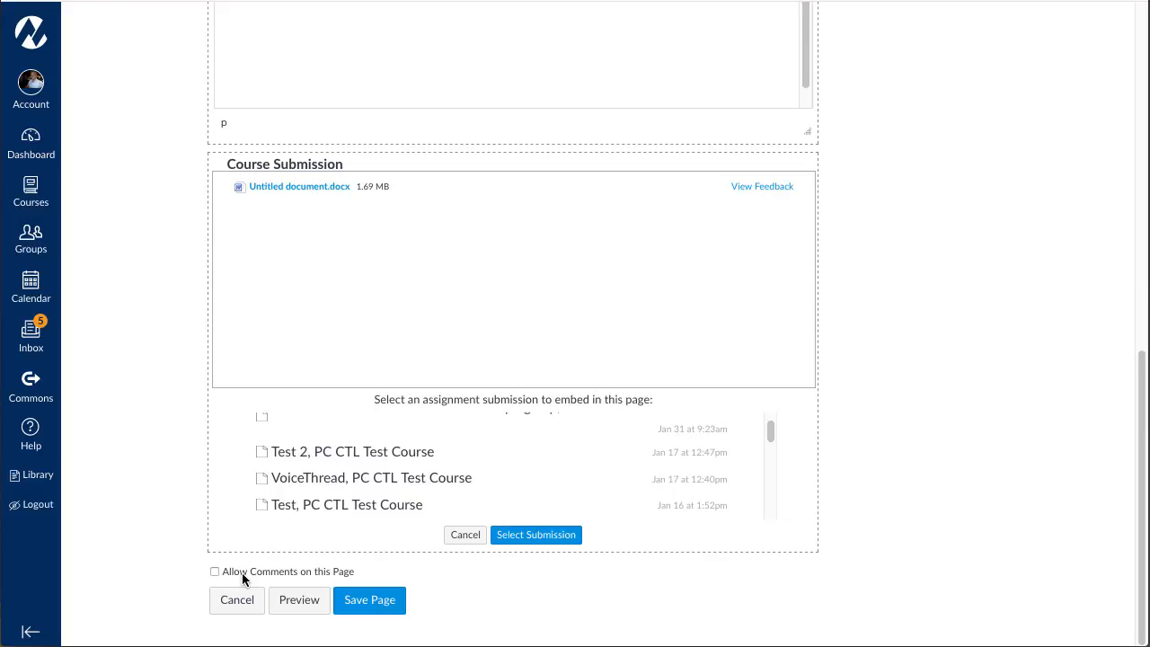
click(380, 597)
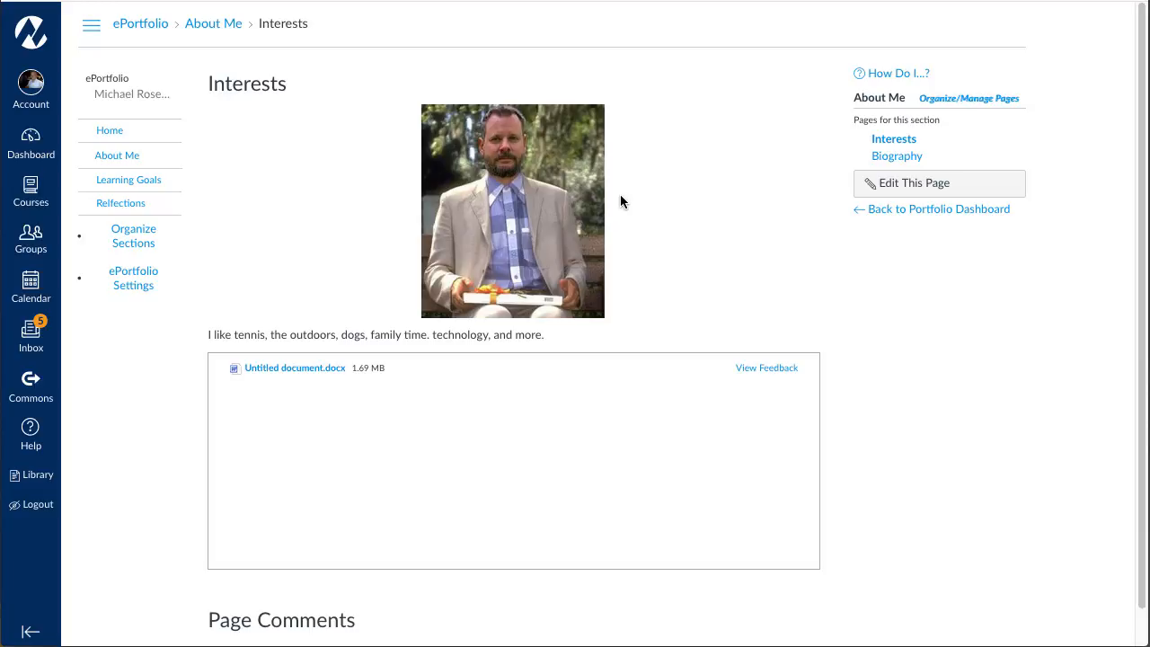
- Return to the ePortfolio welcome page and copy the special link that gives others access to the private ePortfolio
click(142, 31)
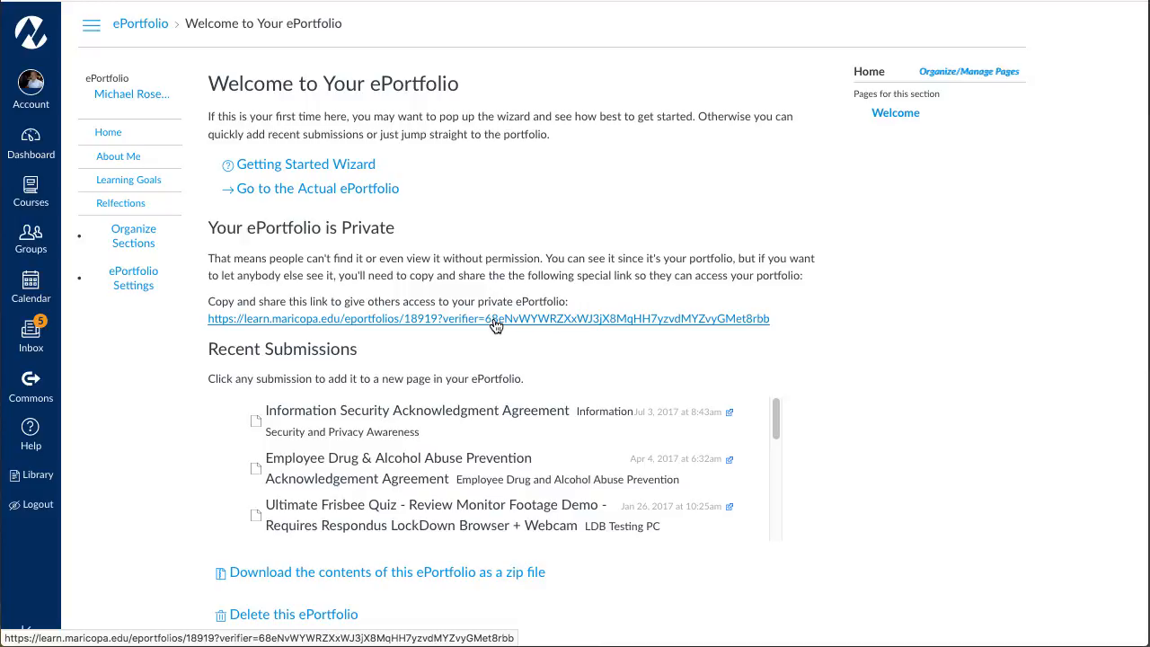
right_click(651, 320)
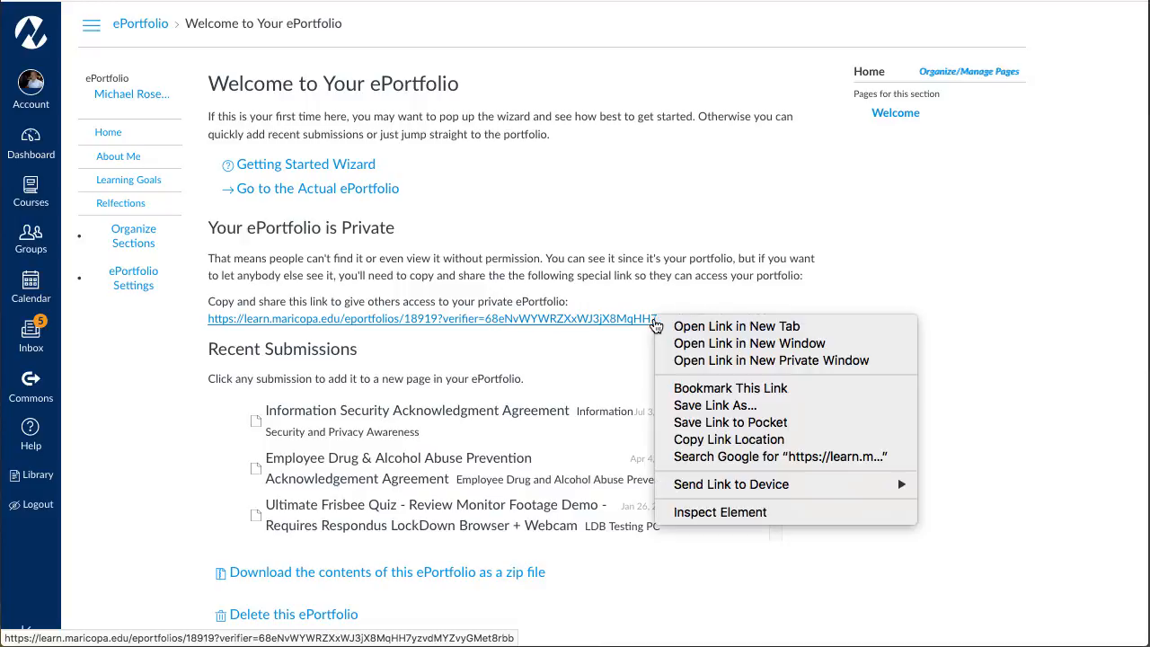
click(811, 442)
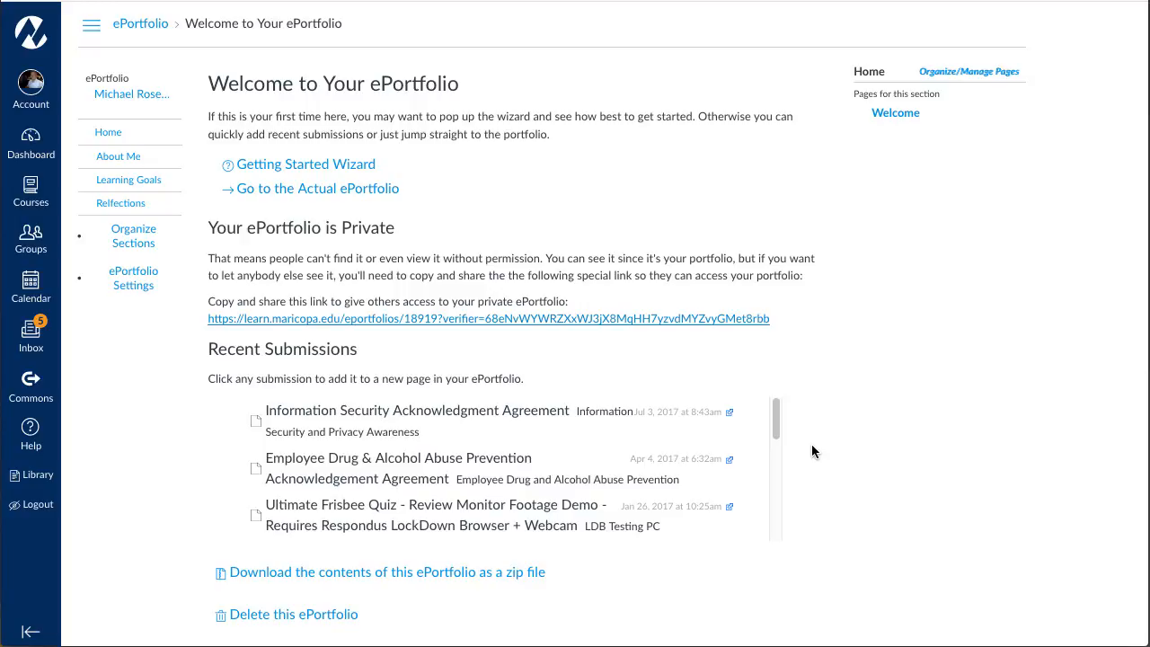
- Make the ePortfolio public in its settings and update it
click(135, 284)
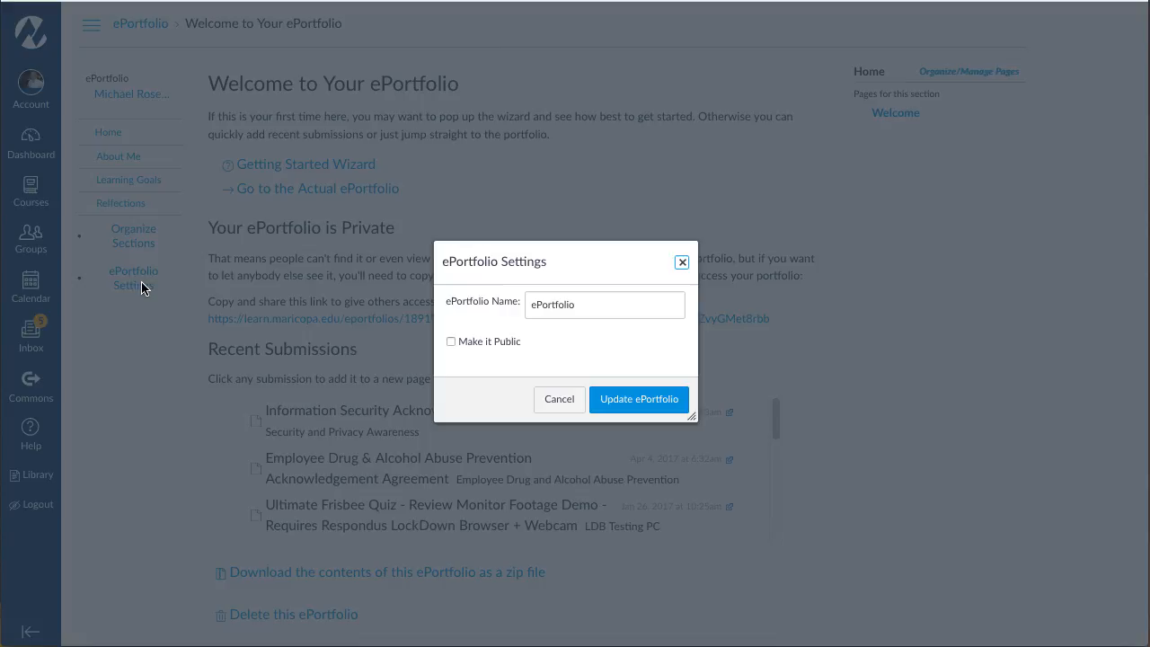
click(451, 343)
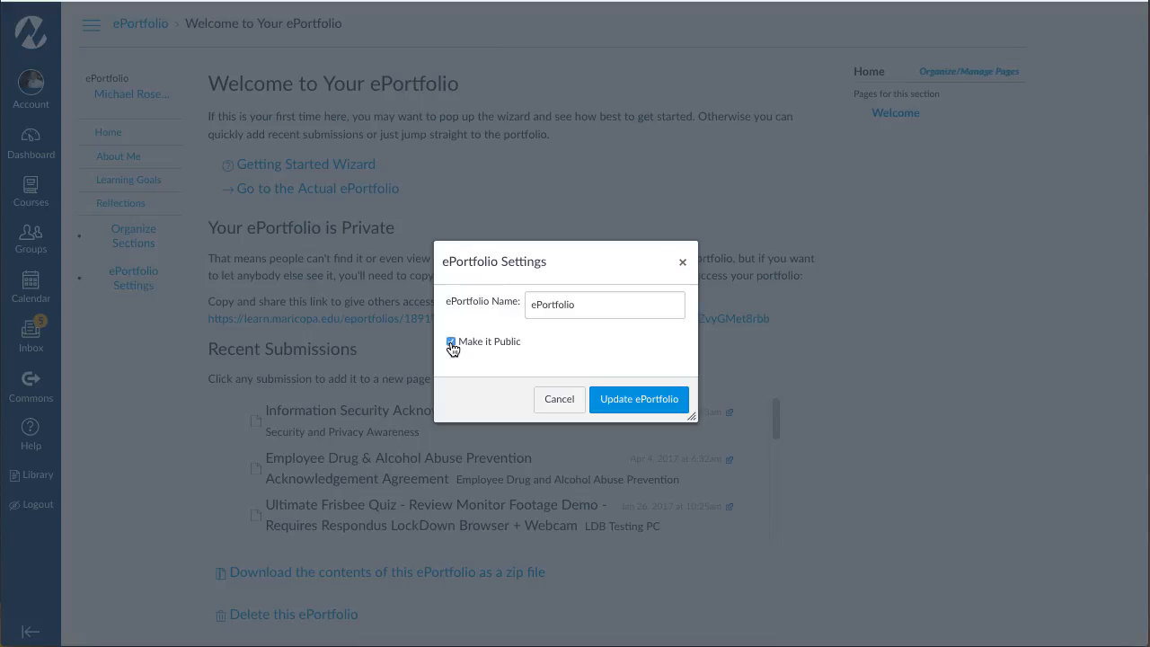
click(629, 405)
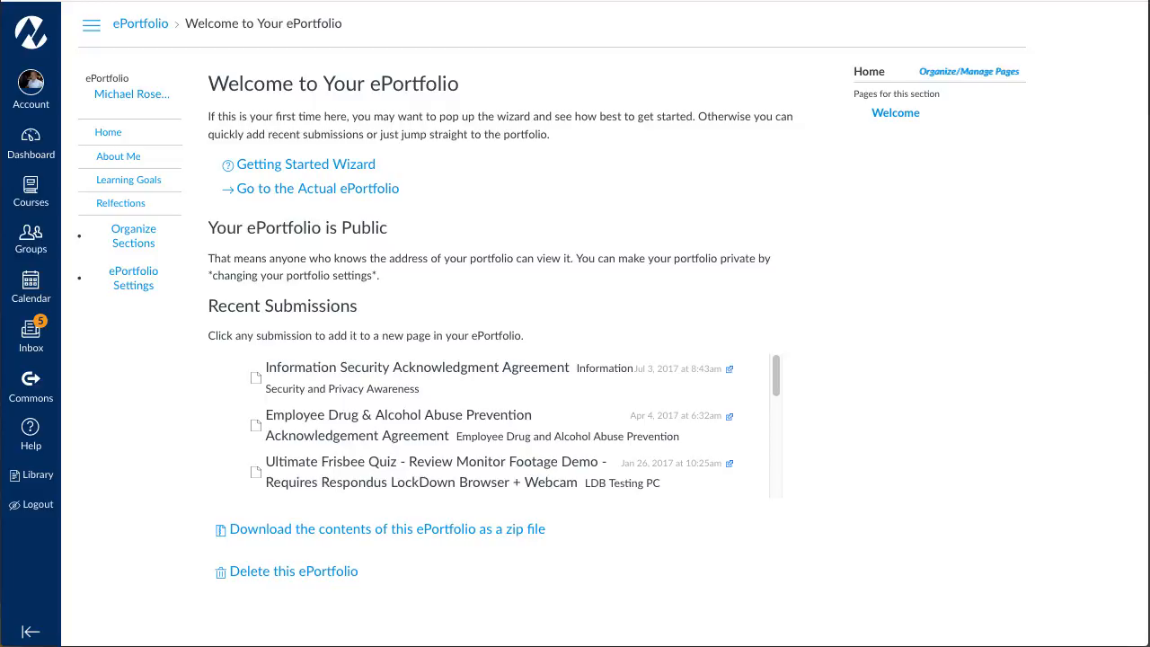
- Copy the public ePortfolio's web address from the browser for sharing
right_click(476, 18)
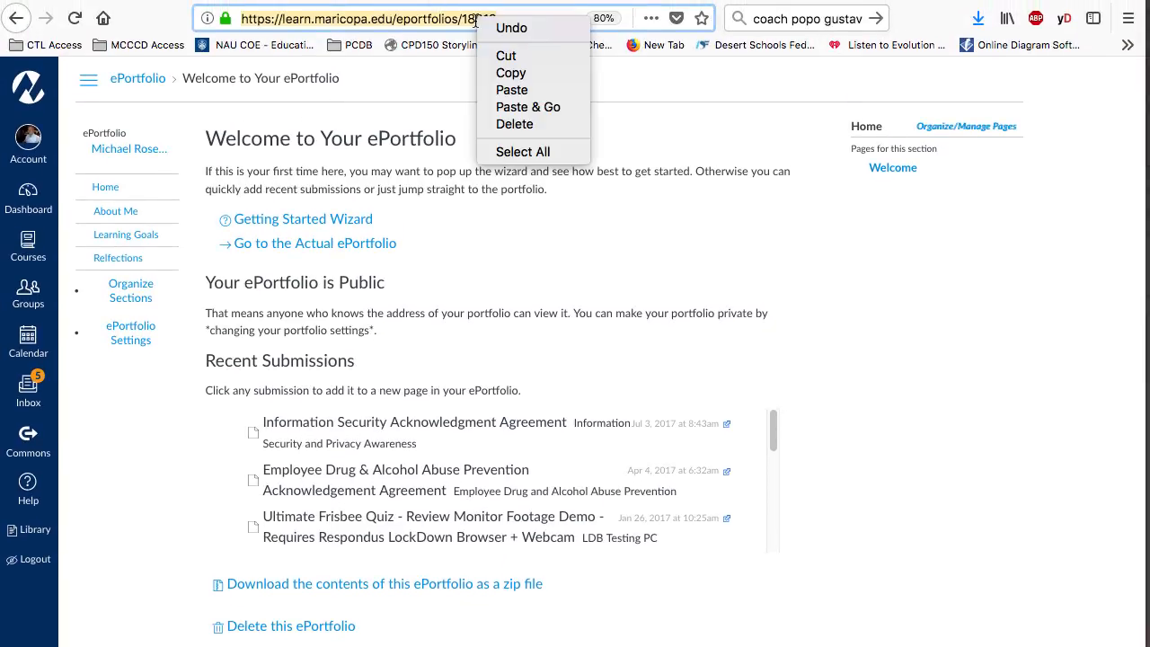
click(531, 72)
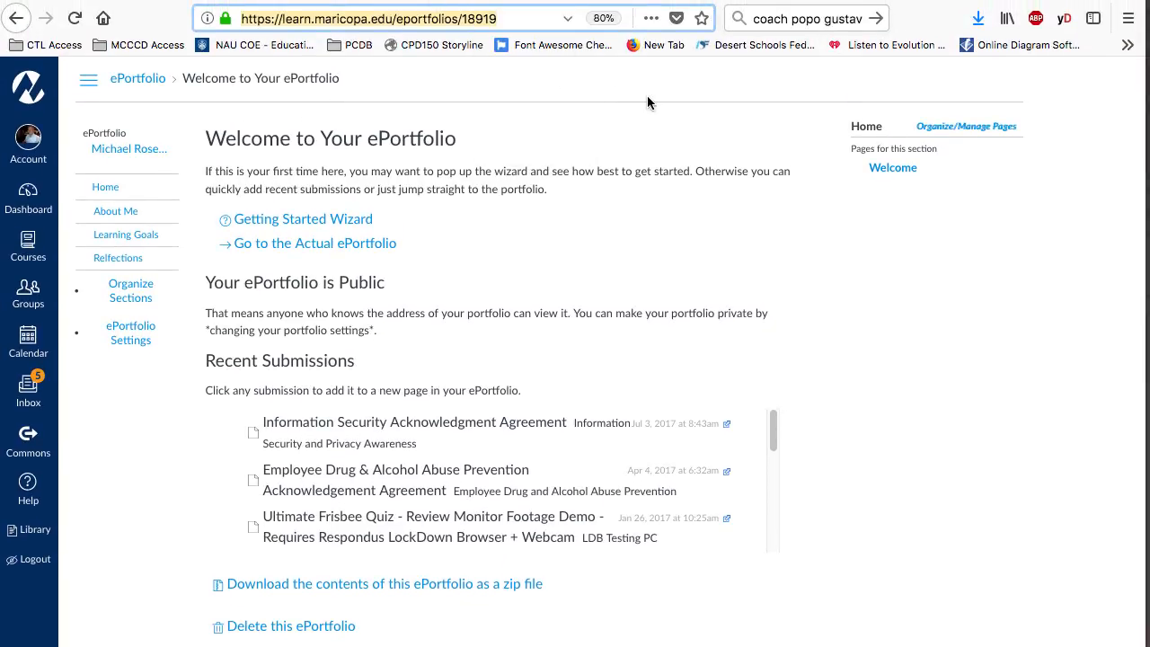
click(647, 102)
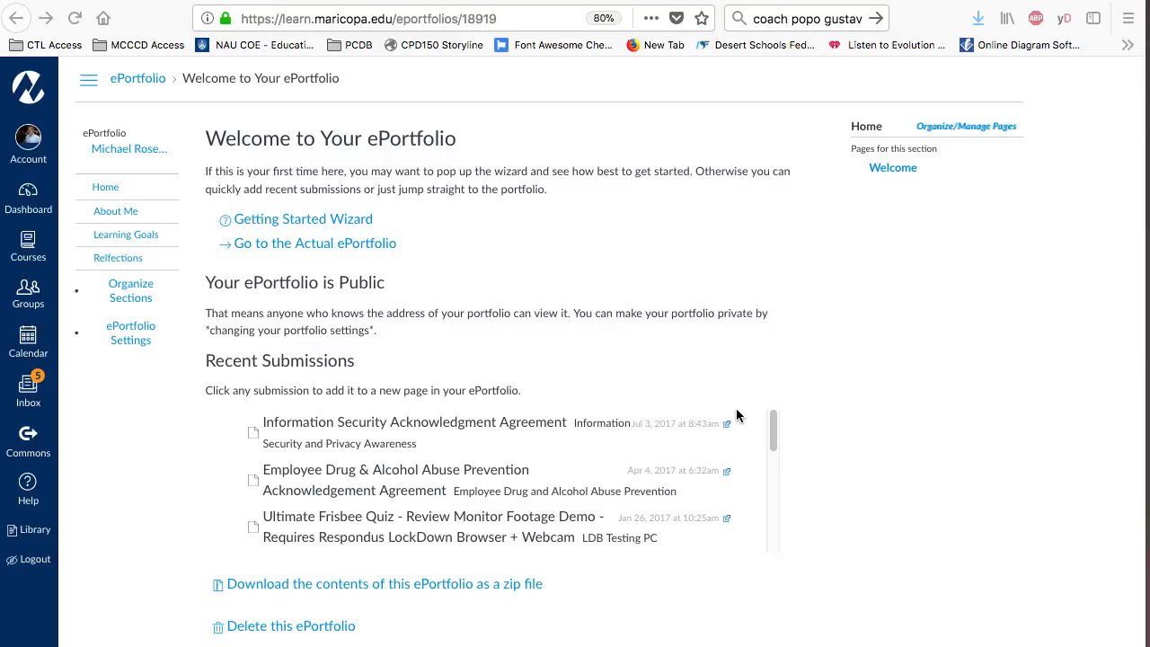